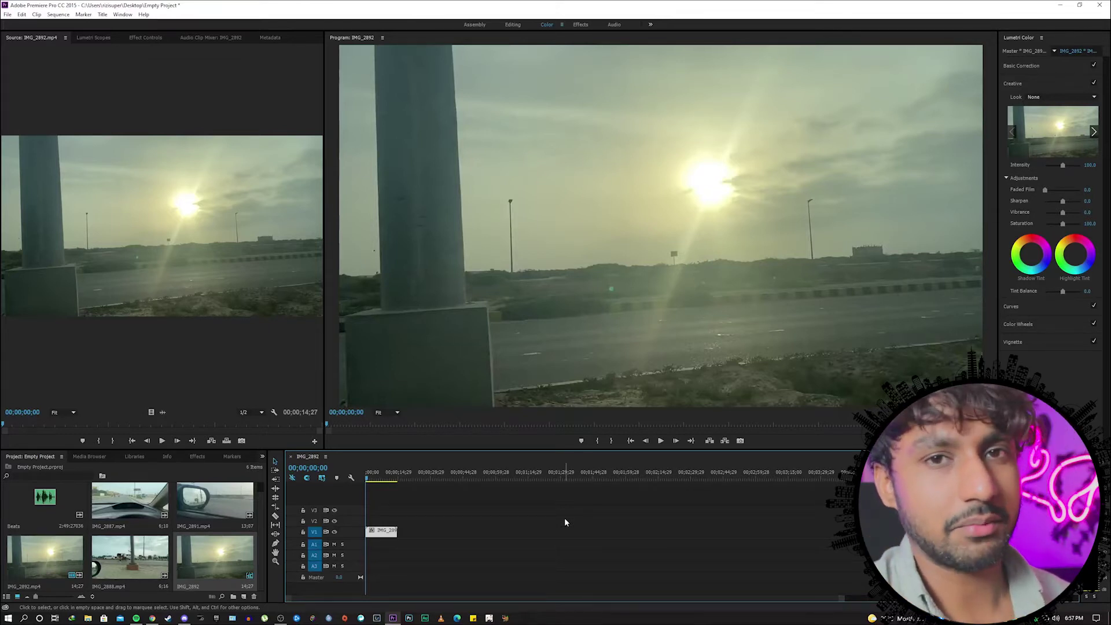
Delete the IMG_2892 video clip from the timeline.
left_click(565, 519)
left_click_drag(378, 543, 370, 541)
key("Delete")
Place the Beats audio at the start of audio track A2.
double_click(46, 498)
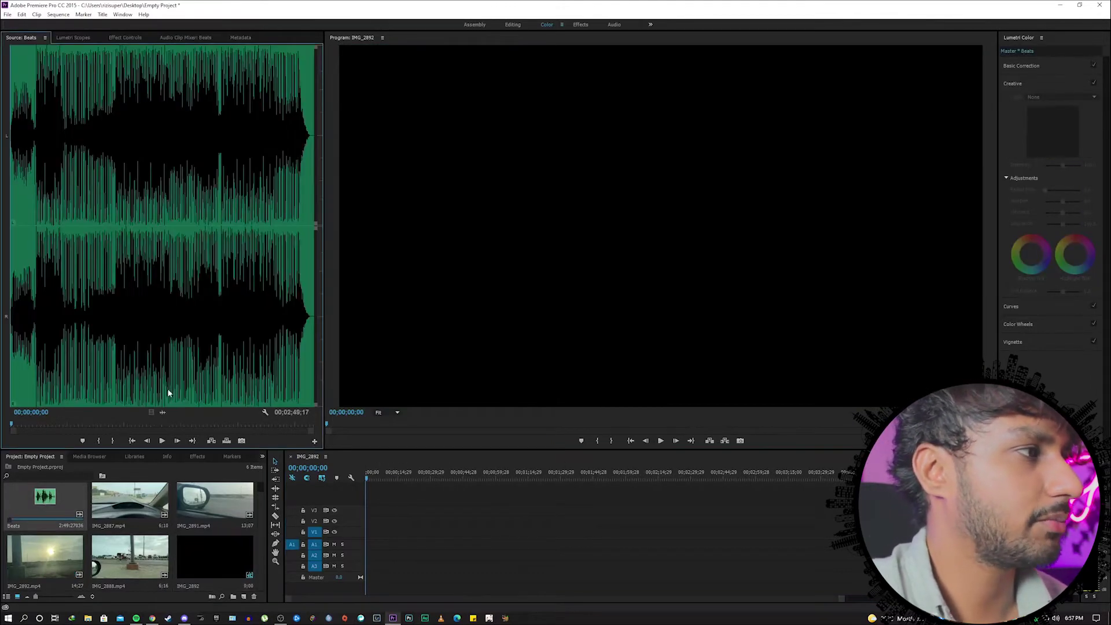
left_click_drag(162, 412, 355, 571)
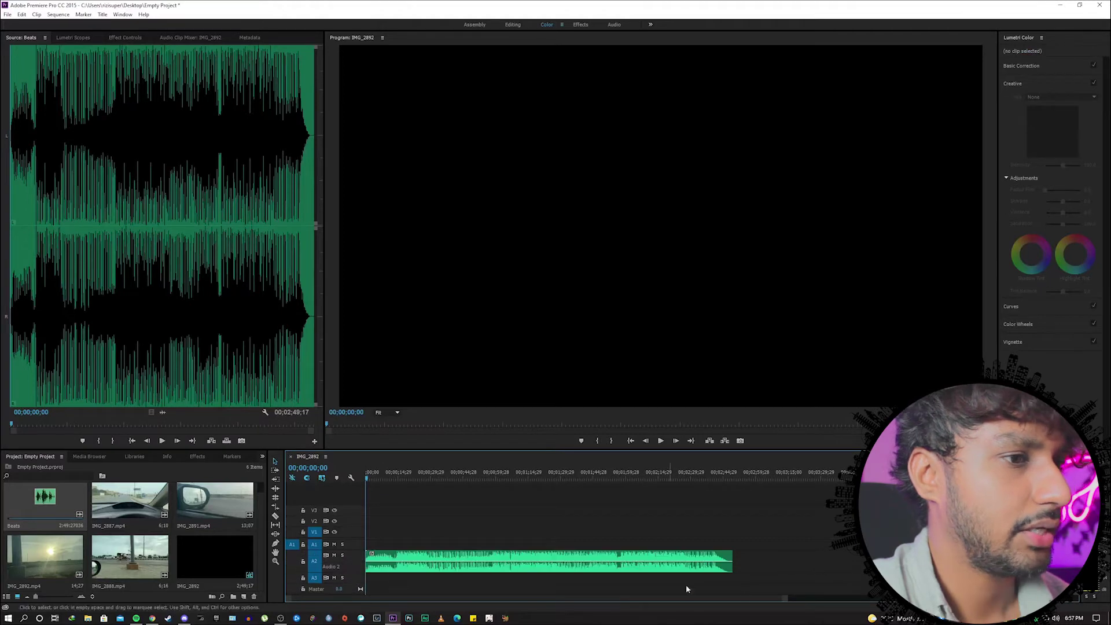
Split the Beats audio at 00;00;11;25, delete the part before the cut and close the gap at the start.
left_click_drag(785, 601, 607, 602)
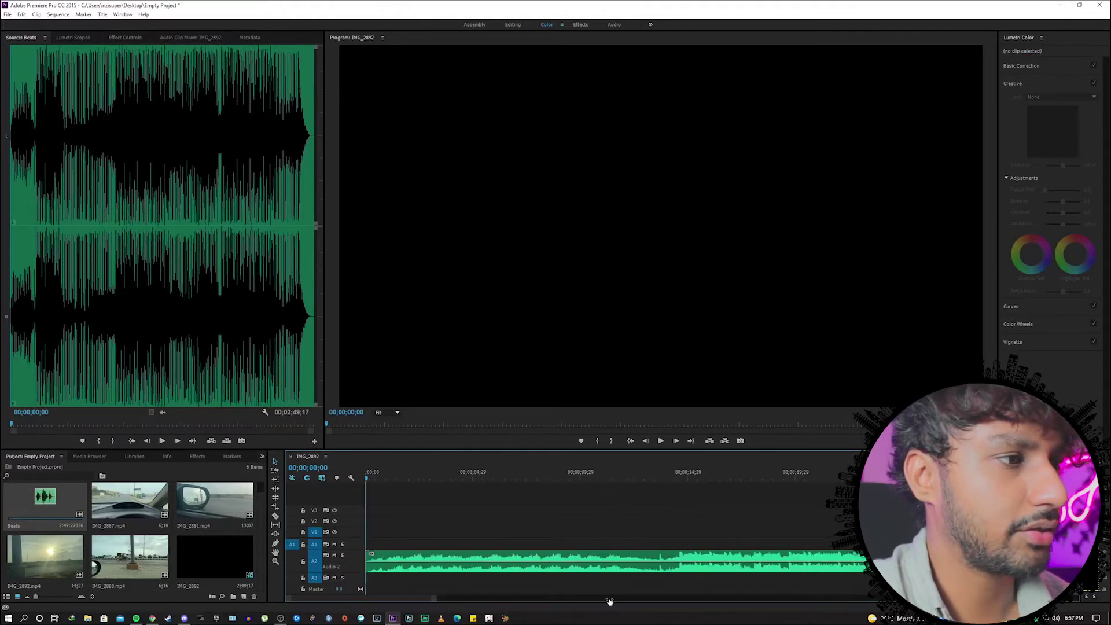
left_click(621, 473)
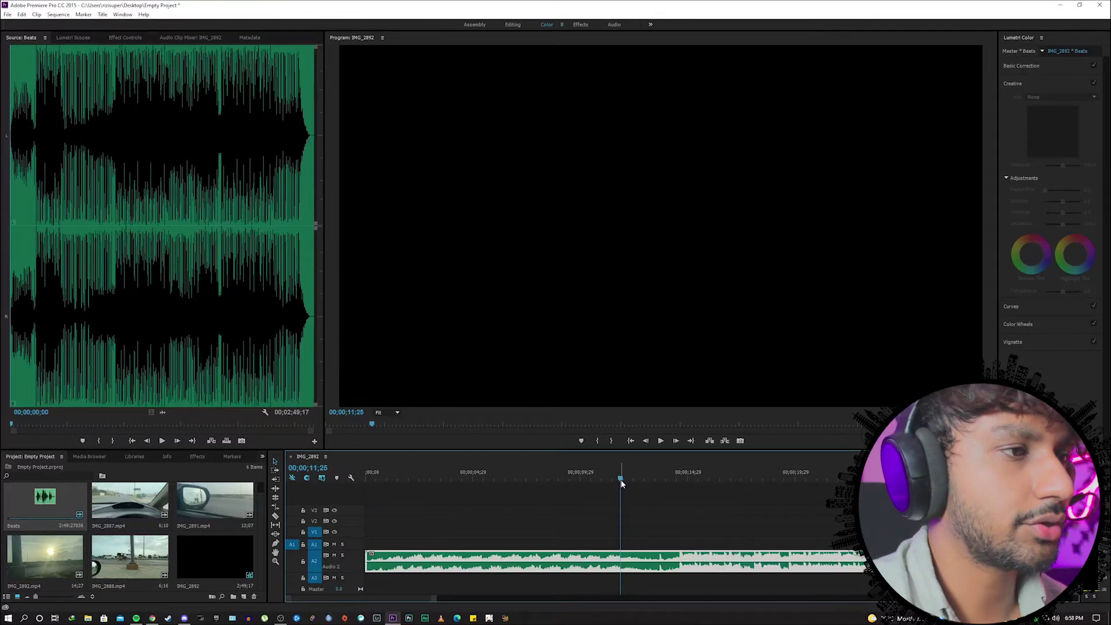
key("c")
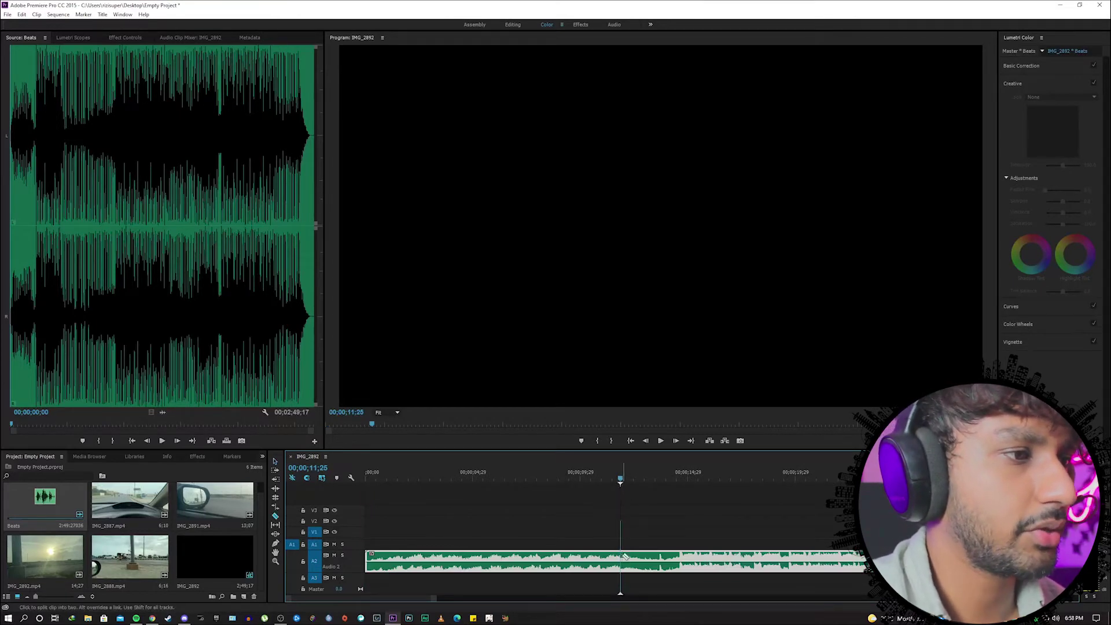
left_click(624, 557)
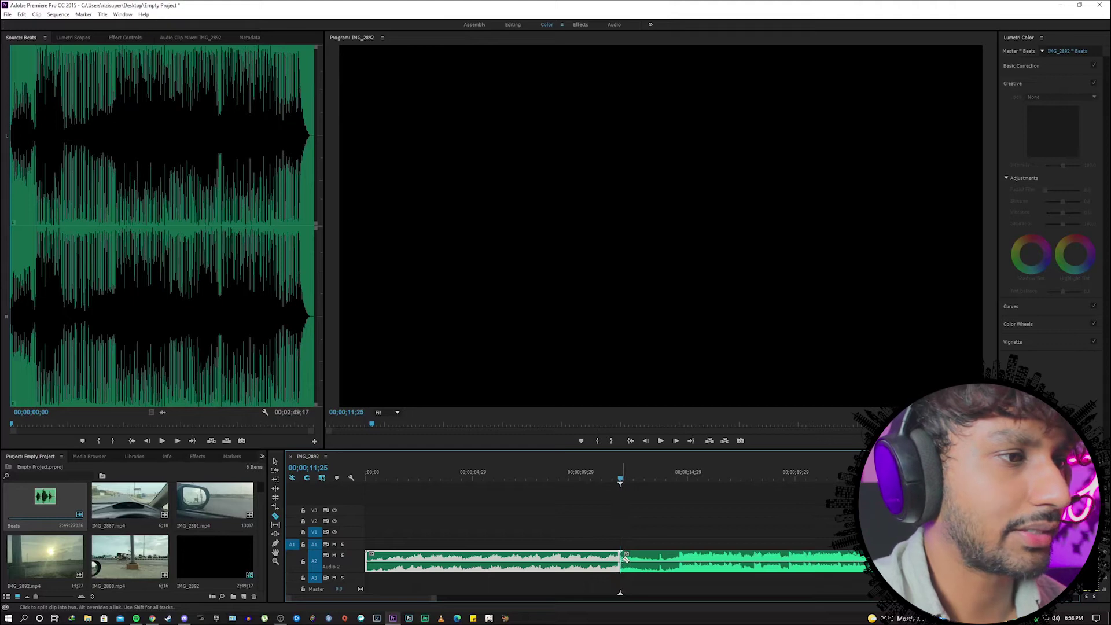
key("v")
left_click(592, 562)
key("Delete")
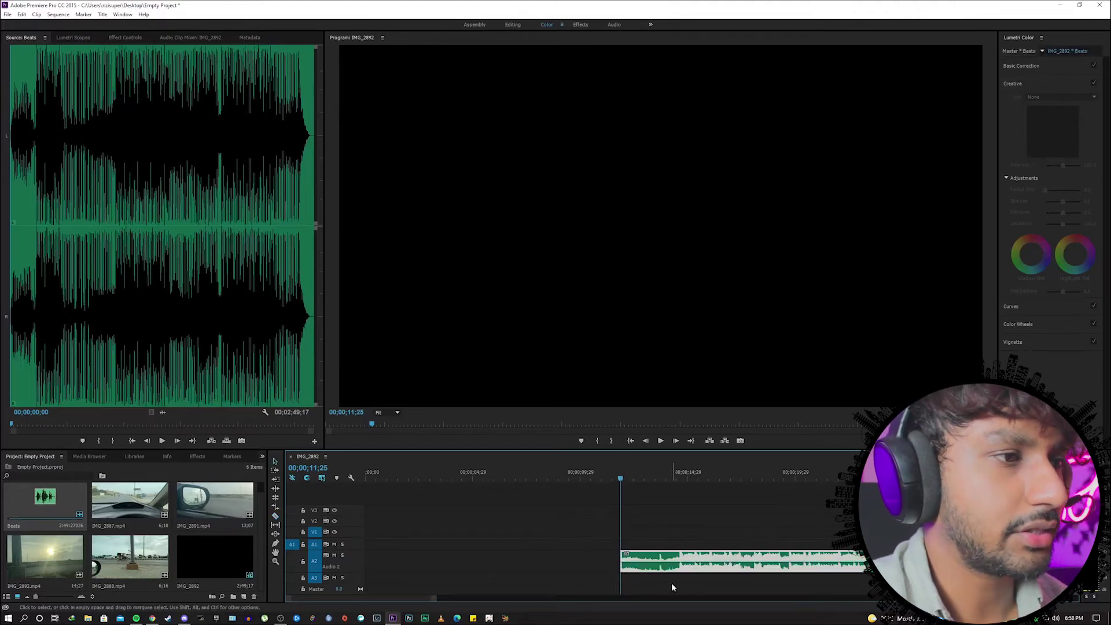
left_click(427, 559)
key("Delete")
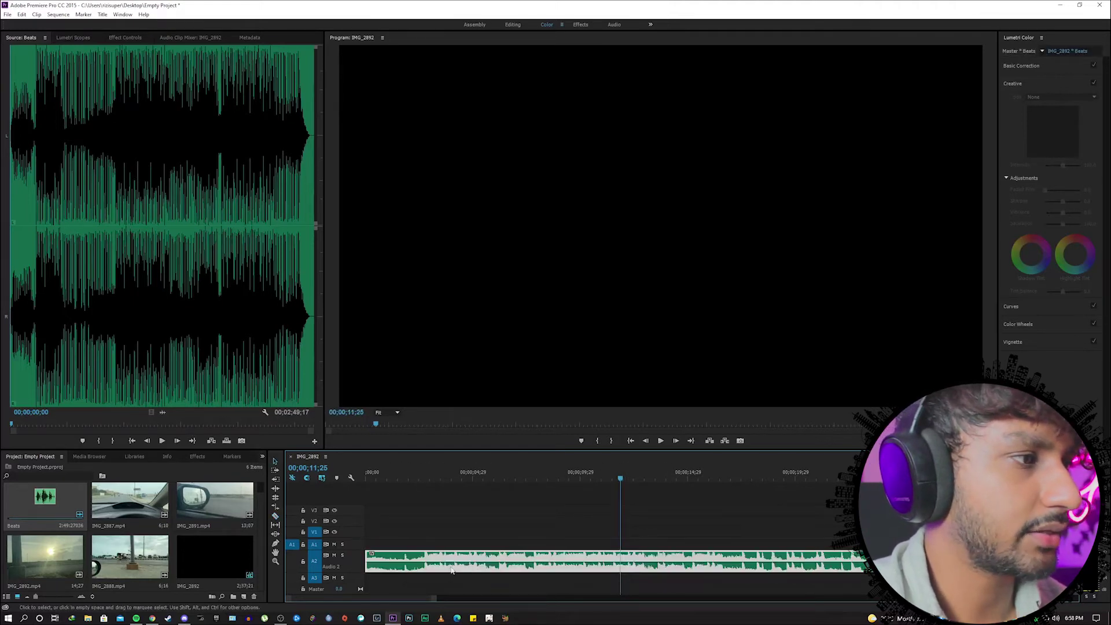
Play back the trimmed music and cut it at the beat at 00;00;02;22.
left_click(661, 441)
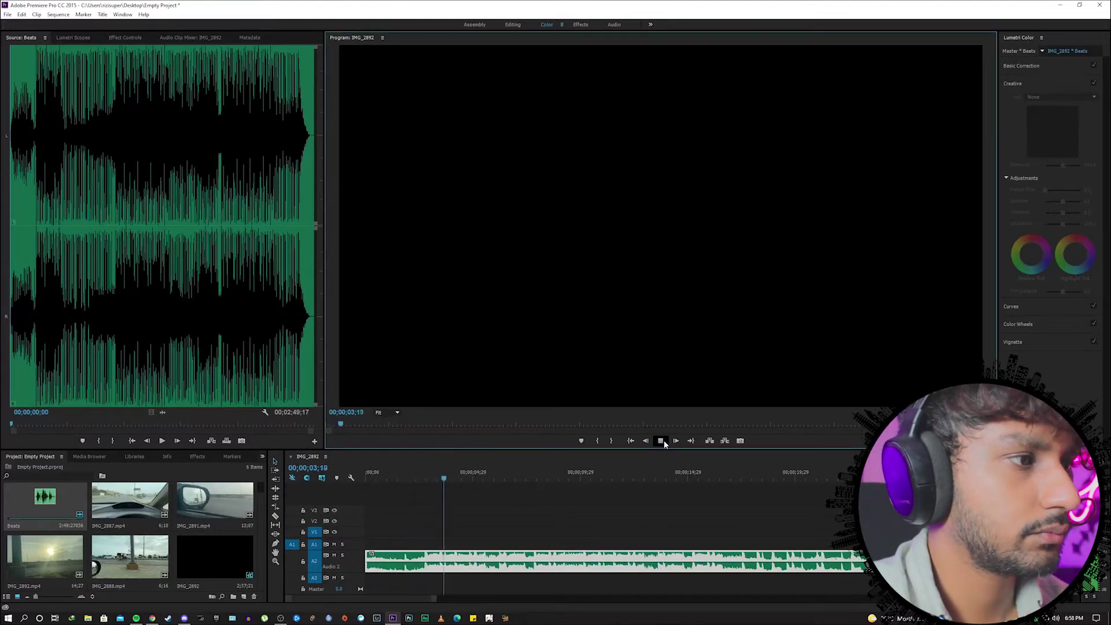
left_click(664, 442)
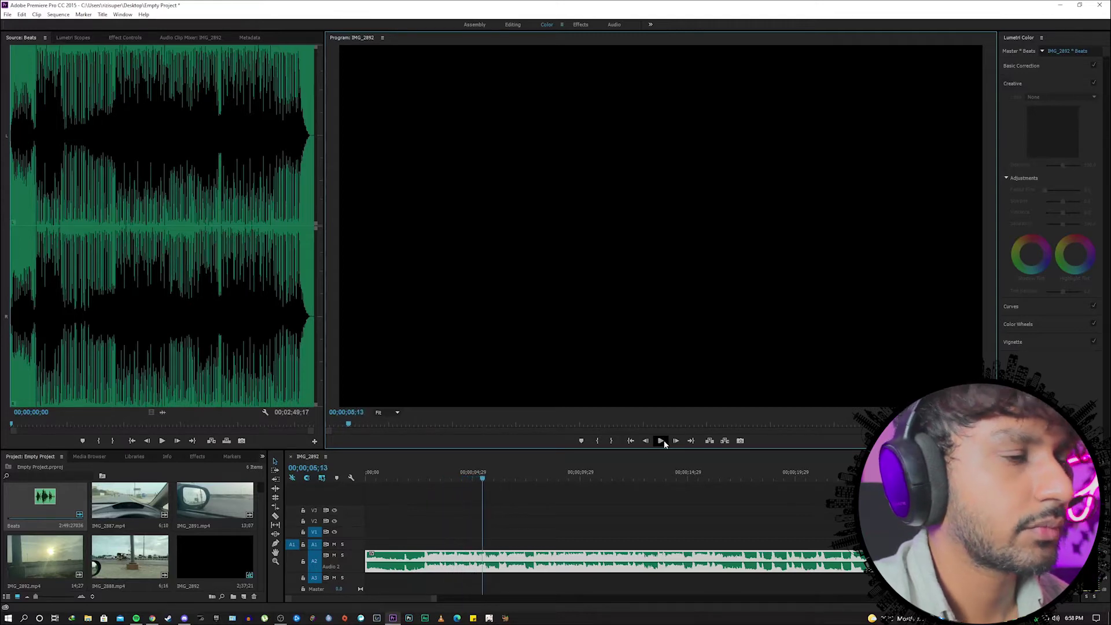
left_click_drag(436, 596, 409, 597)
left_click(449, 474)
key("c")
left_click(450, 557)
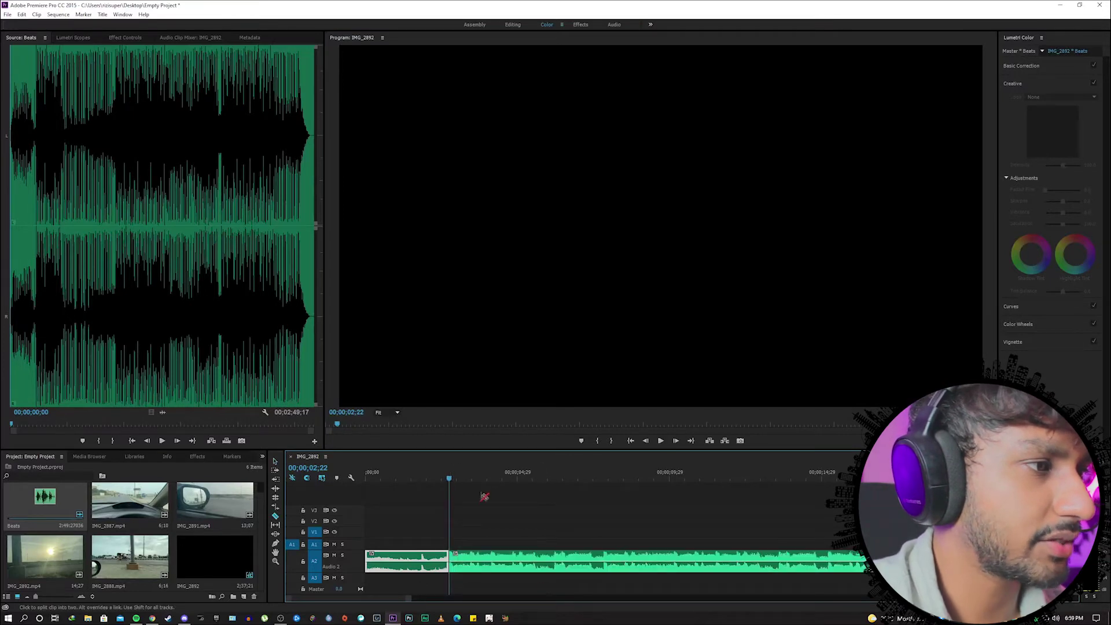
Cut the music at the next beat, at 00;00;03;13.
left_click_drag(460, 477, 471, 478)
key("c")
left_click(470, 559)
key("v")
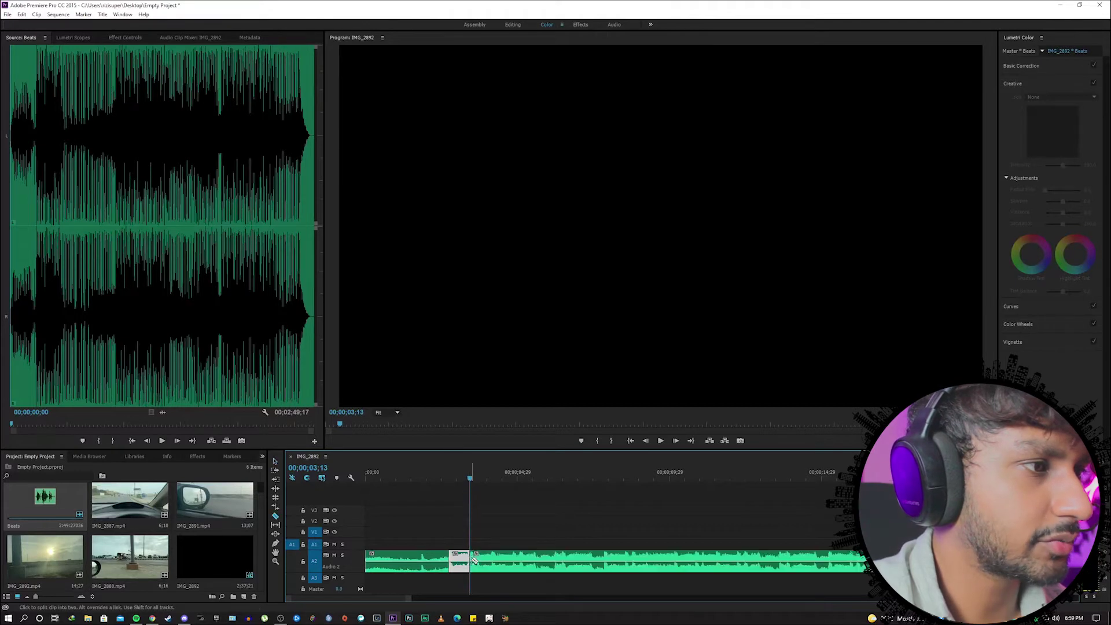
Listen on from 00;00;03;09 and cut the music at 00;00;03;20.
mouse_move(412, 599)
left_mouse_down()
mouse_move(397, 601)
mouse_move(422, 600)
left_mouse_up()
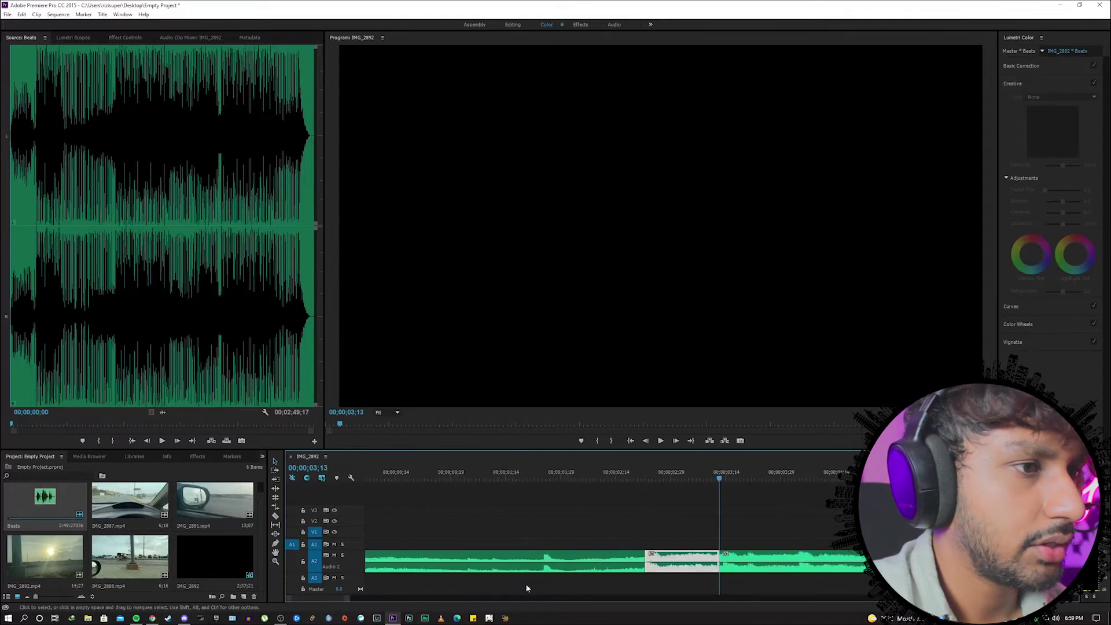
left_click_drag(720, 480, 704, 480)
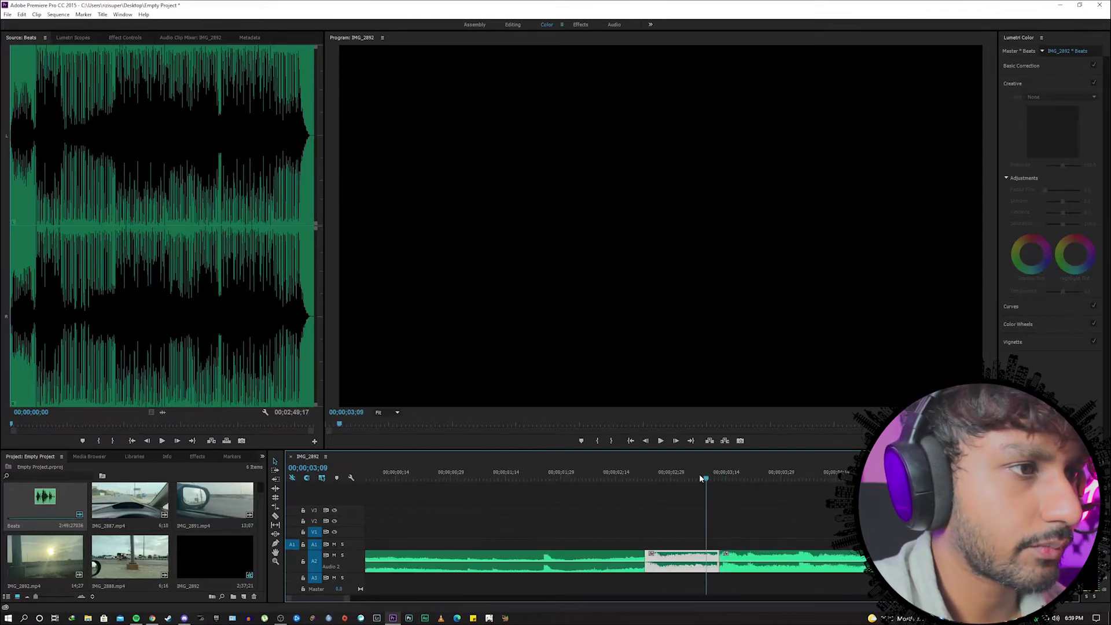
left_click(660, 441)
left_click(661, 441)
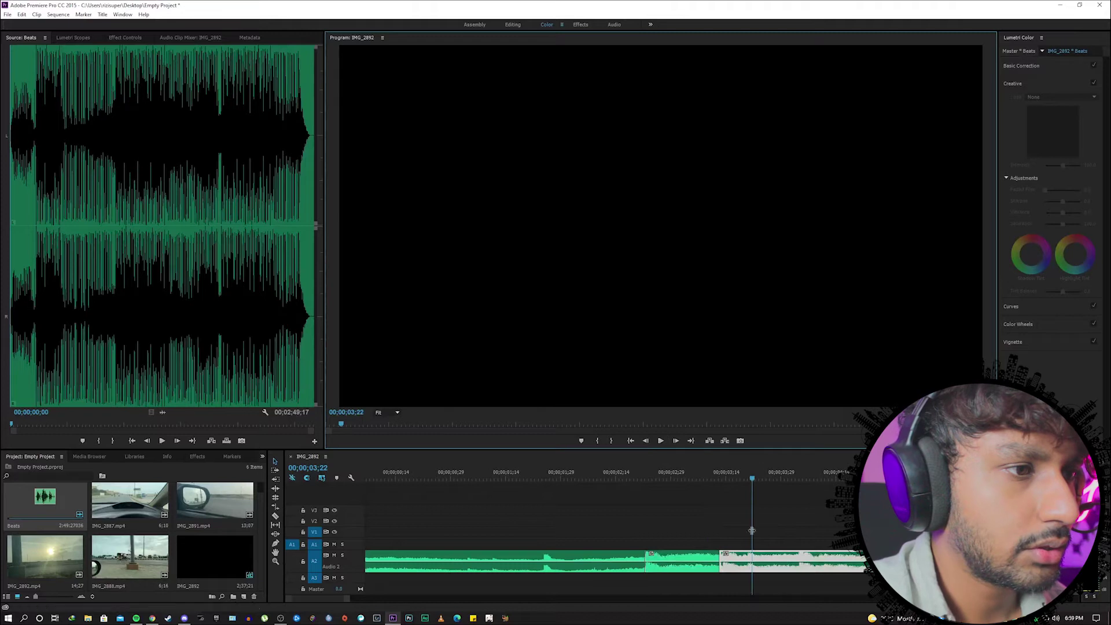
left_click_drag(753, 480, 746, 481)
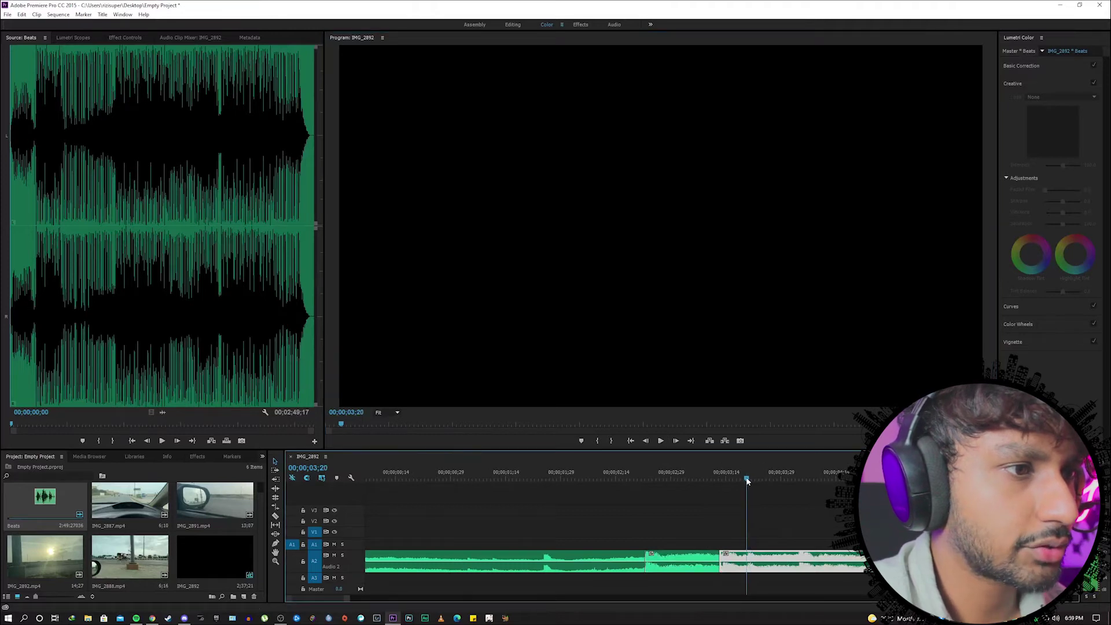
left_click(748, 559)
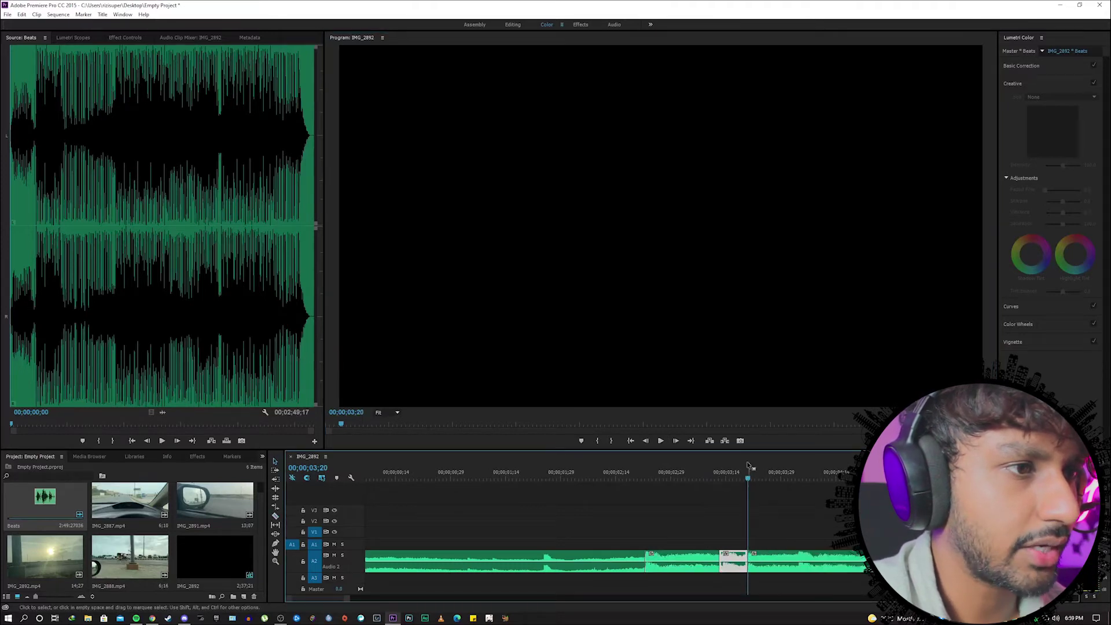
Cut the music at the waveform peak at 00;00;04;04.
left_click_drag(749, 481, 800, 483)
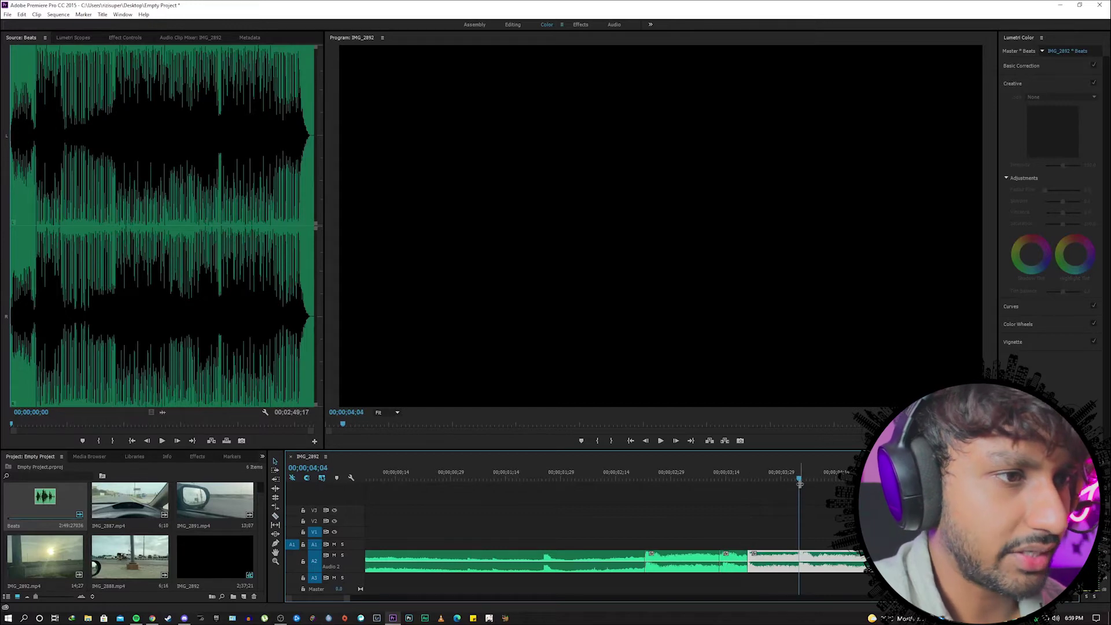
key("ctrl+k")
key("Left")
Listen to the music after the 00;00;04;04 cut and split it at the next beat, just before 00;00;04;13.
left_click_drag(801, 480, 821, 484)
left_click(660, 442)
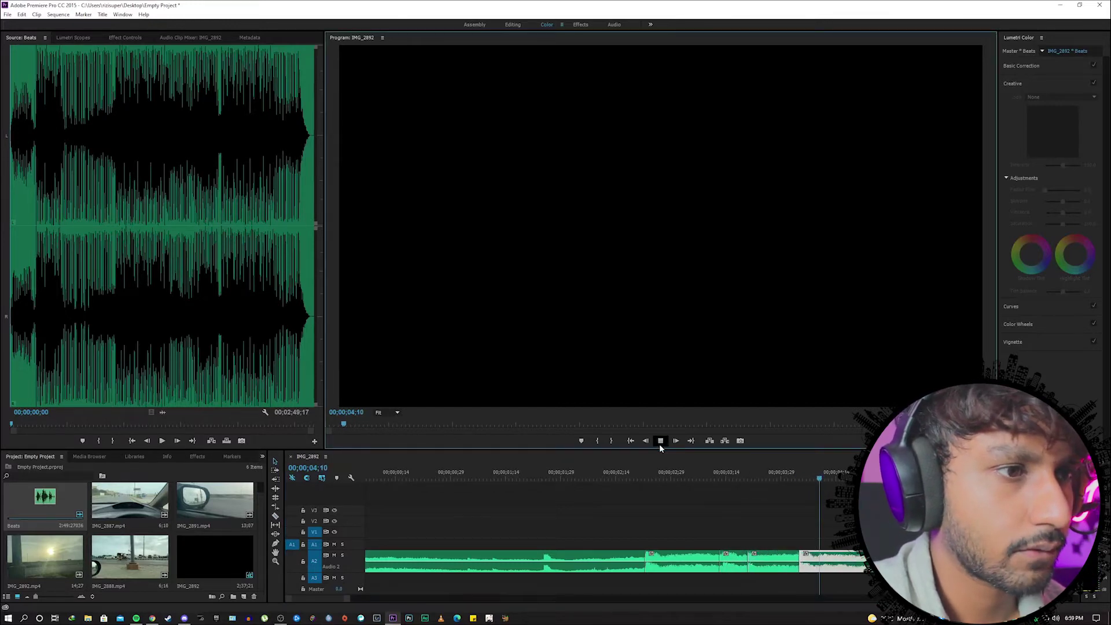
left_click(831, 477)
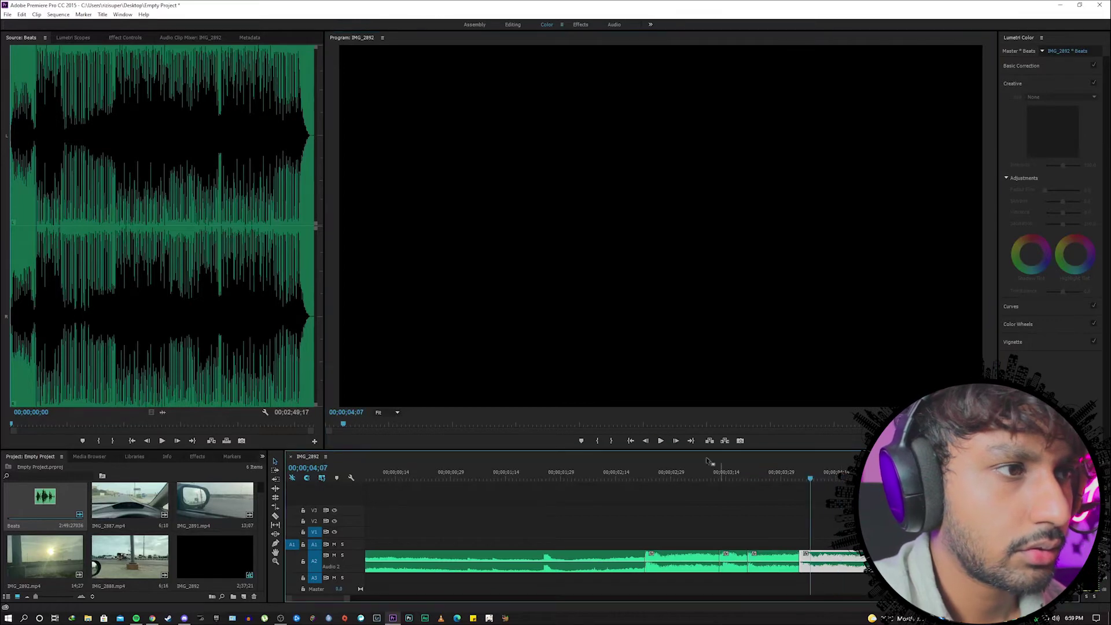
left_click(663, 440)
left_click(663, 440)
key("c")
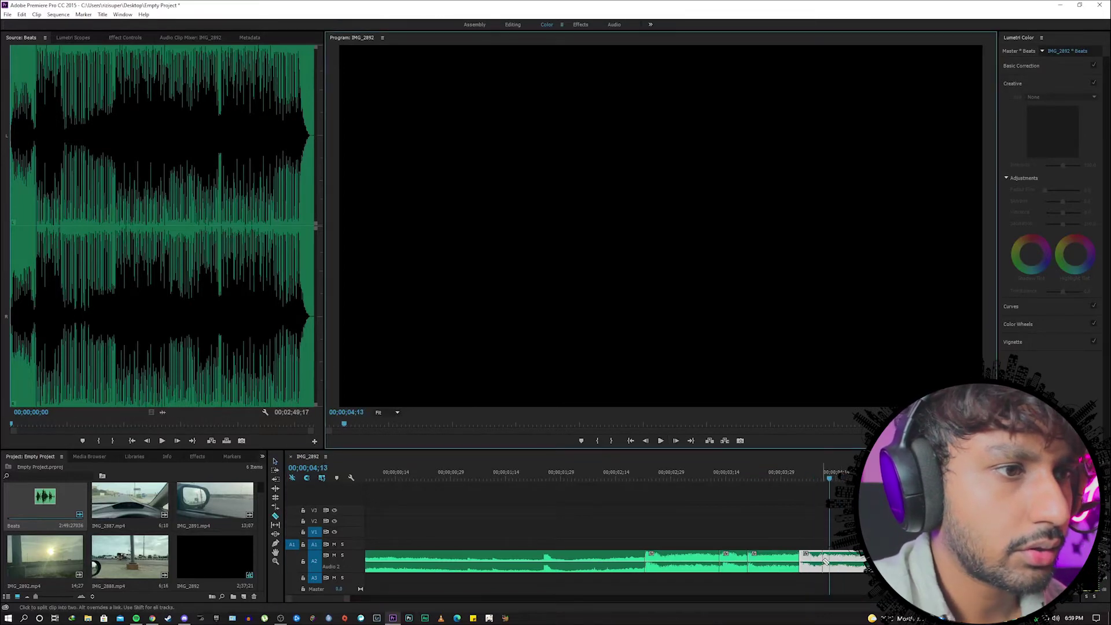
left_click(824, 561)
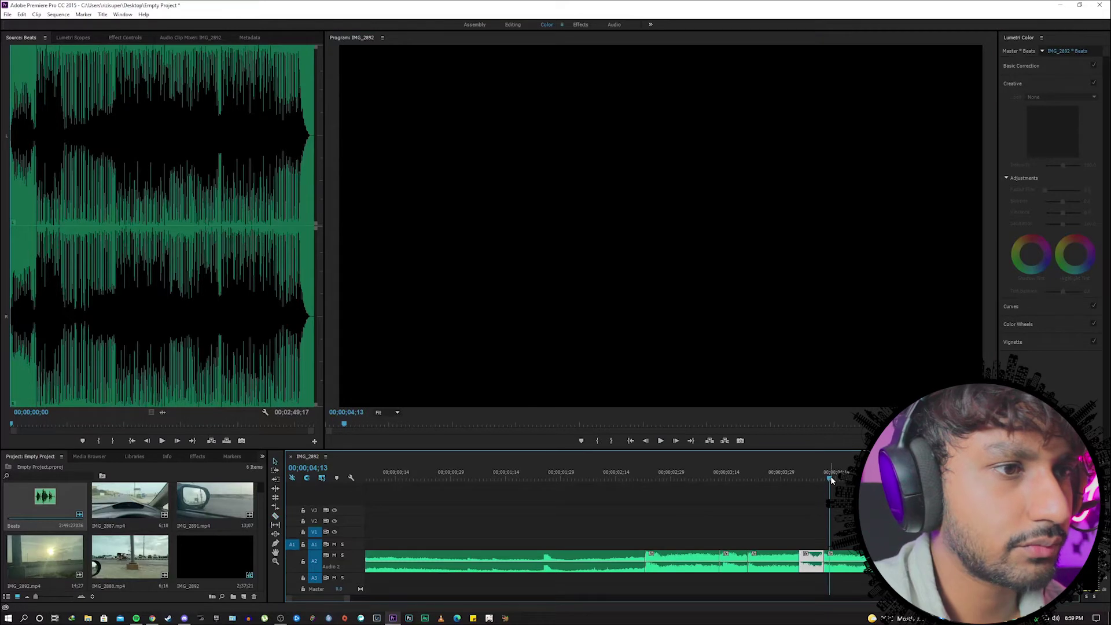
Cut the music at 00;00;04;25 and delete the unneeded remainder after the last beat cut.
key("Right")
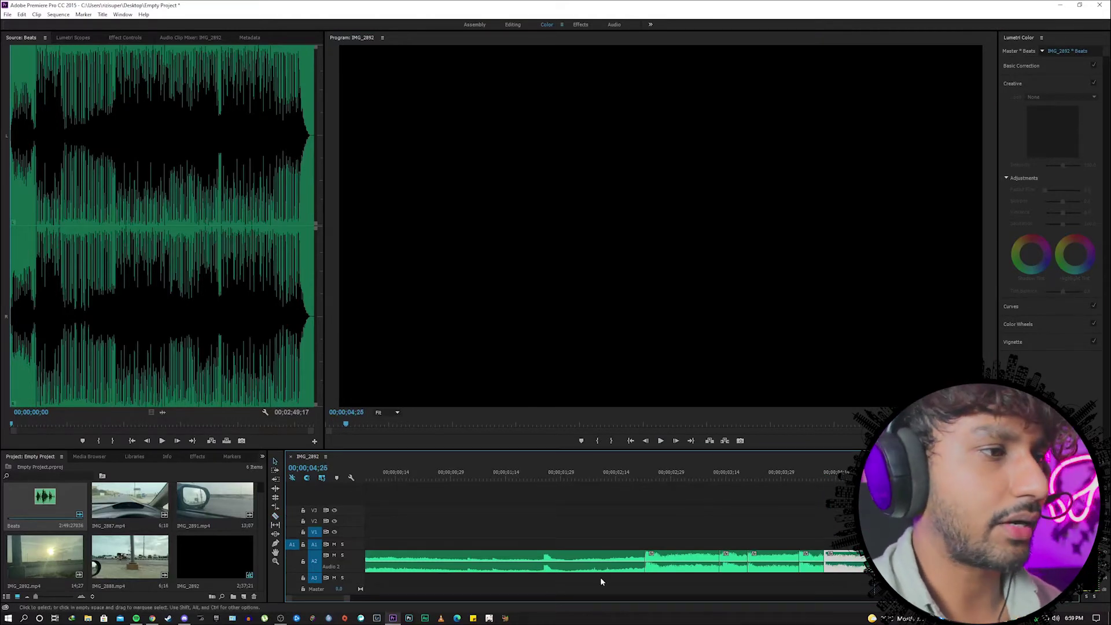
left_click_drag(347, 599, 440, 601)
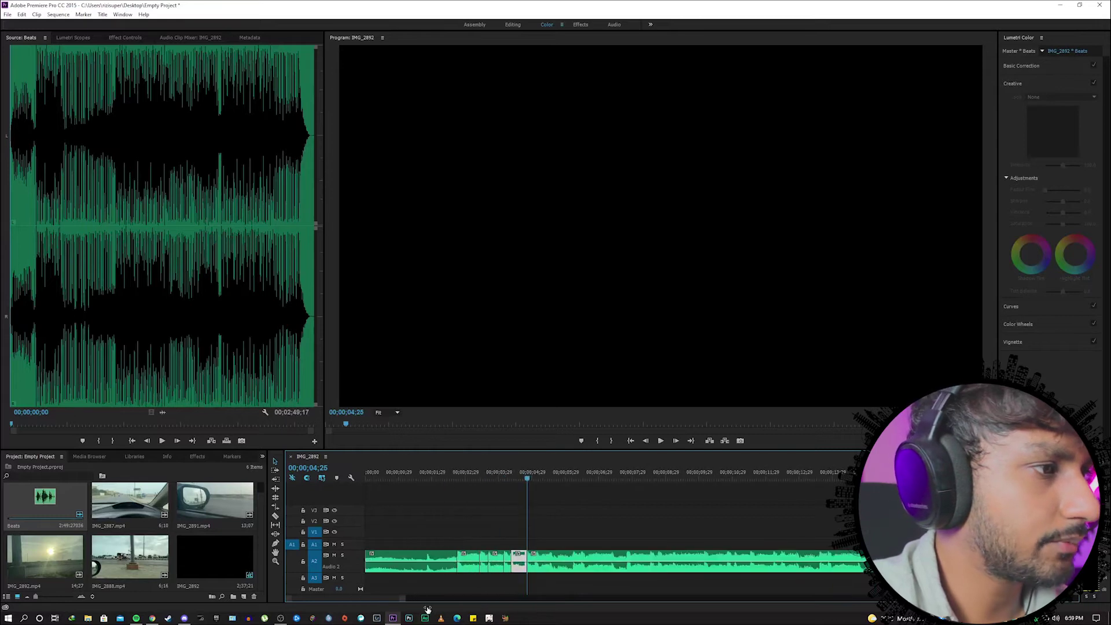
key("c")
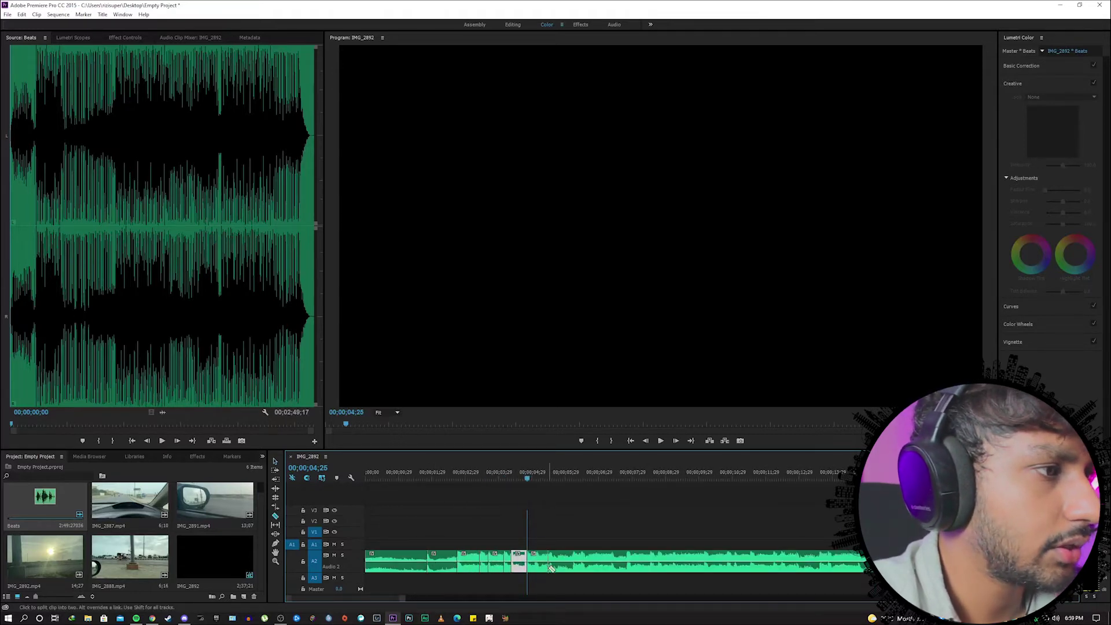
key("v")
left_click(556, 543)
left_click_drag(570, 527, 563, 557)
key("Delete")
left_click_drag(400, 596, 372, 597)
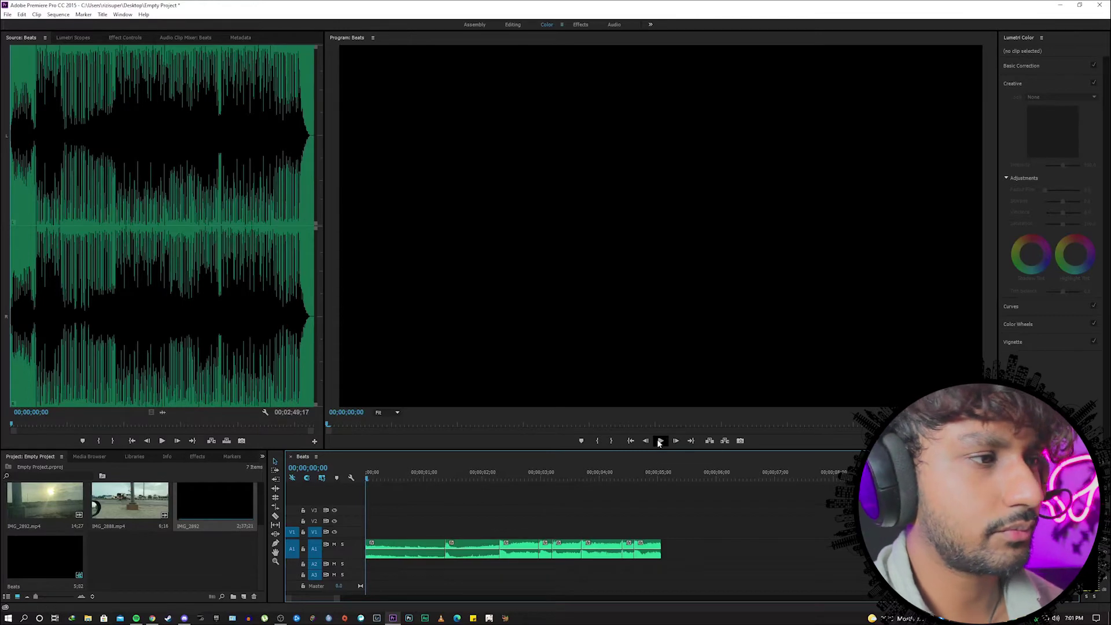
left_click(200, 544)
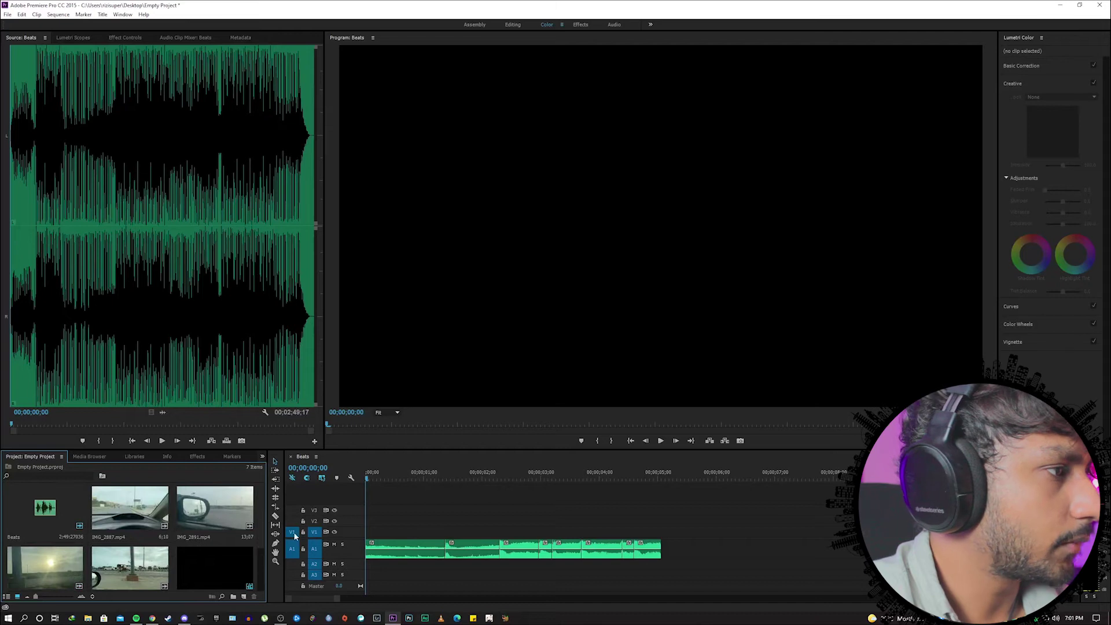
double_click(130, 566)
left_click_drag(377, 468, 426, 513)
key("ctrl+z")
Place the IMG_2887.mp4 footage on video track V1 at the start of the Beats sequence.
double_click(158, 518)
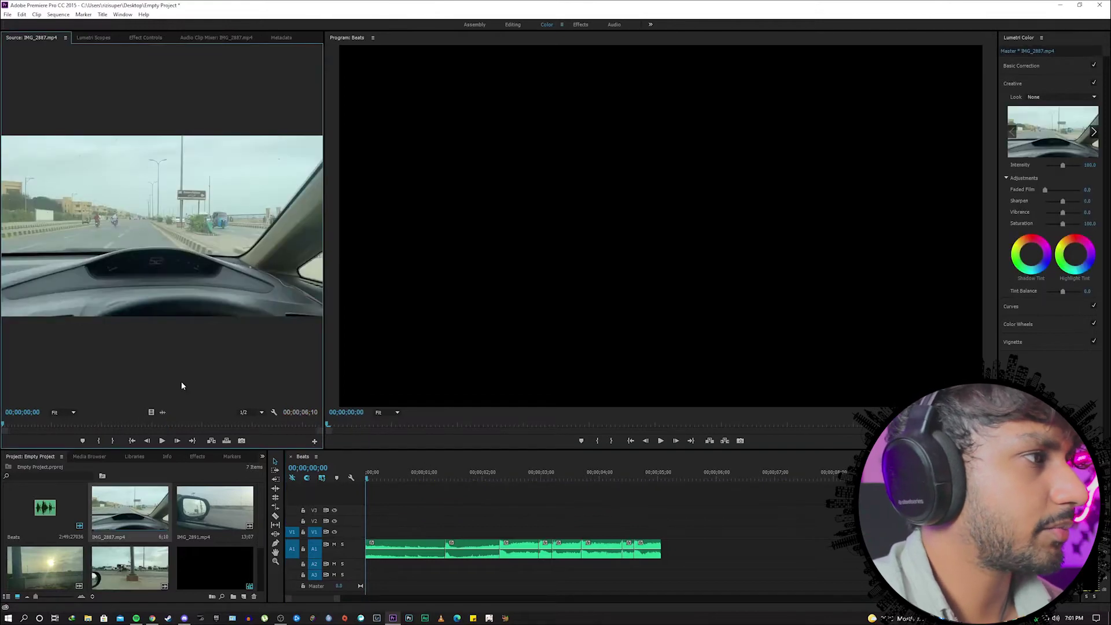
left_click_drag(232, 424, 446, 532)
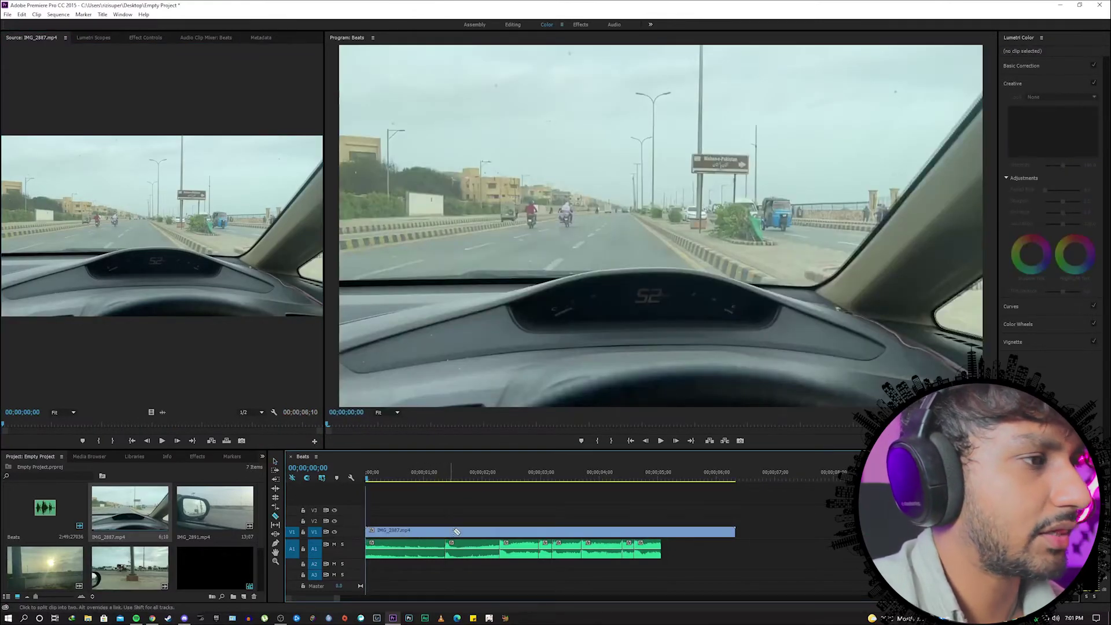
Try trimming the IMG_2887.mp4 clip to end at the first beat cut in the music.
key("v")
left_click(487, 531)
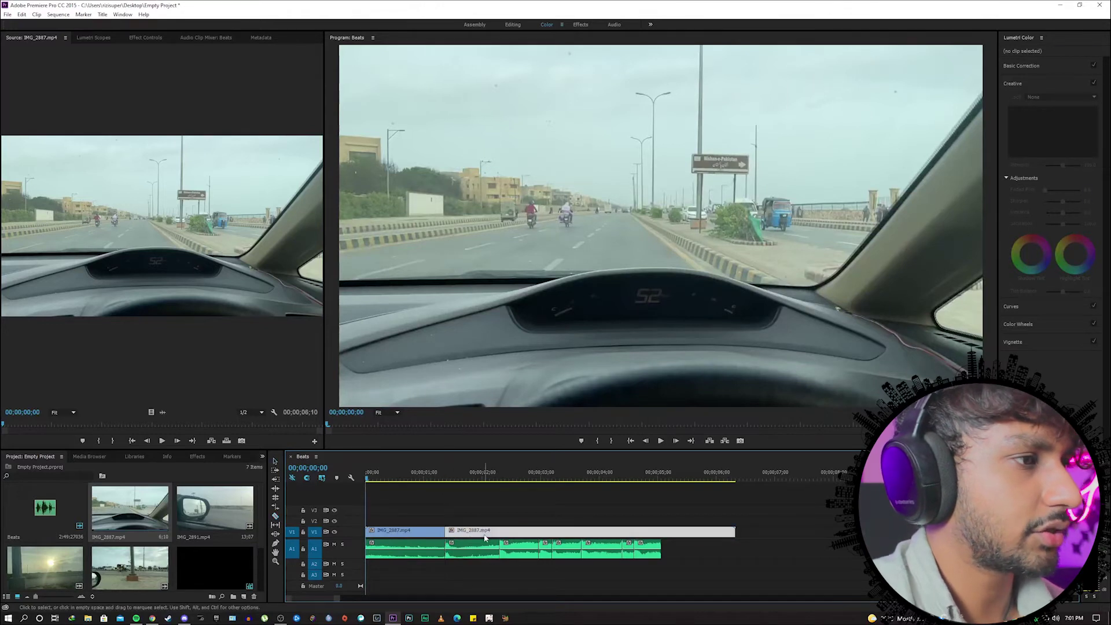
key("Delete")
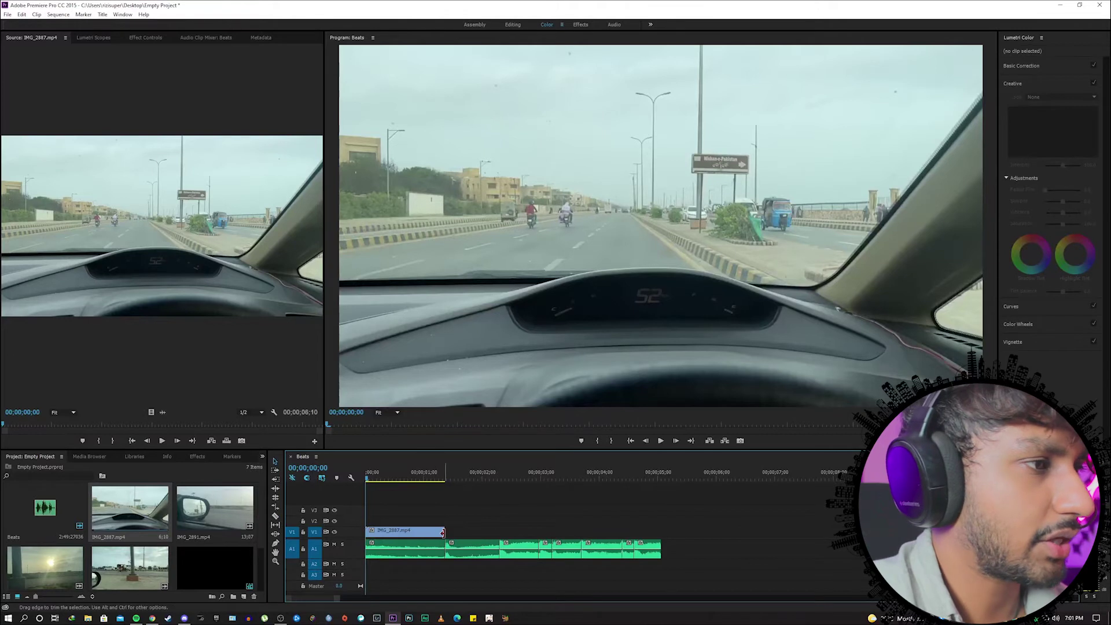
left_click_drag(443, 533, 735, 532)
Remove the IMG_2887.mp4 section from the first beat cut to just past four seconds, close the gap, and preview the result.
key("c")
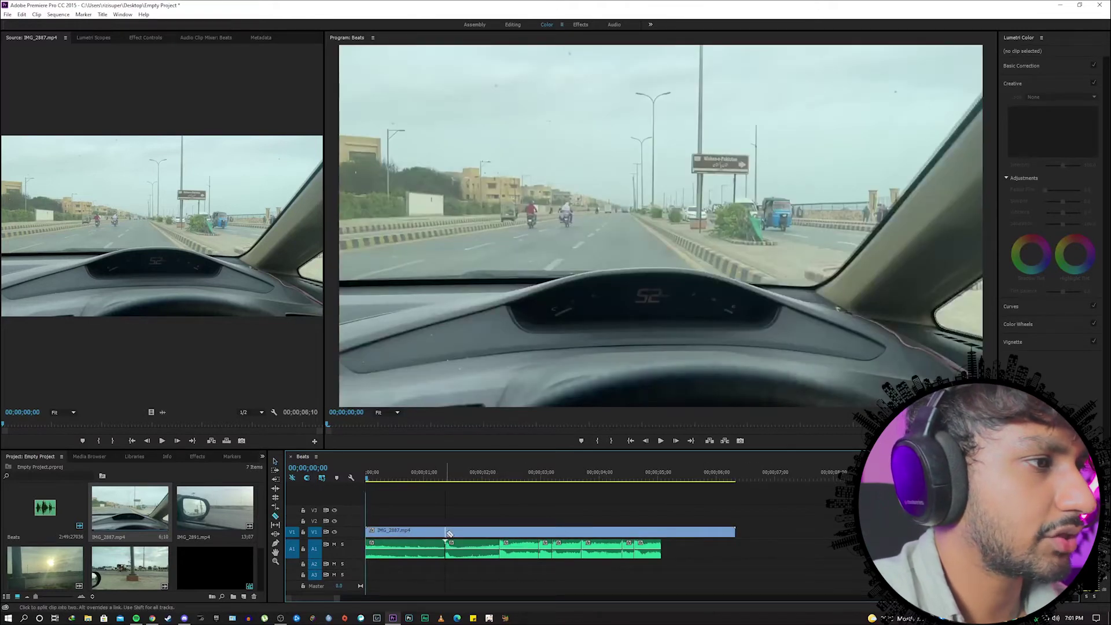
left_click(620, 532)
key("v")
left_click(533, 532)
key("Delete")
left_click_drag(649, 533, 473, 536)
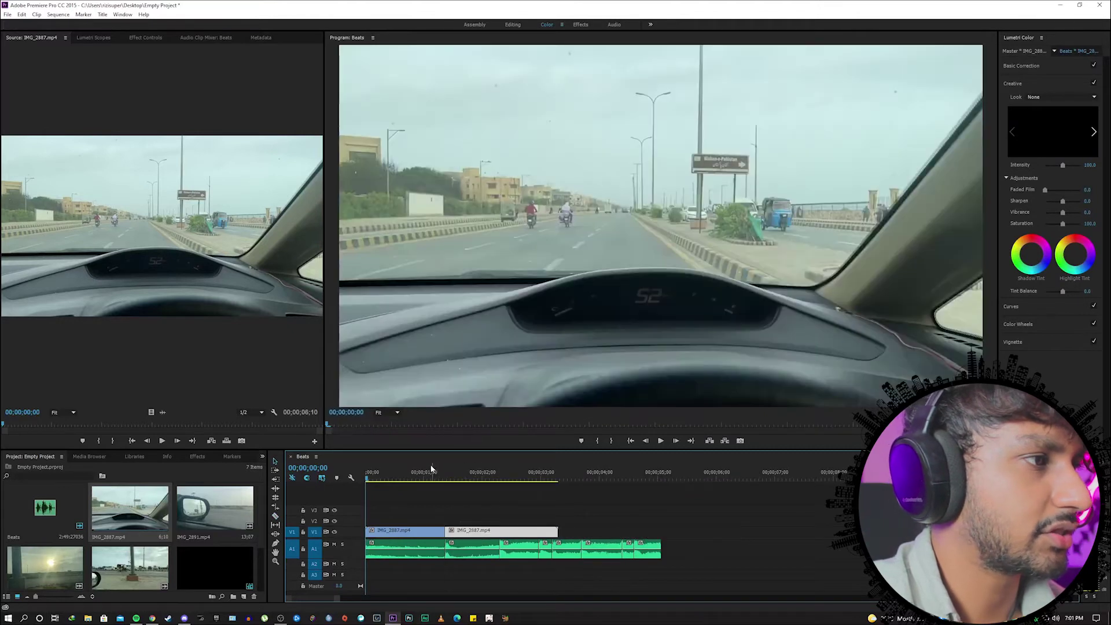
left_click(661, 441)
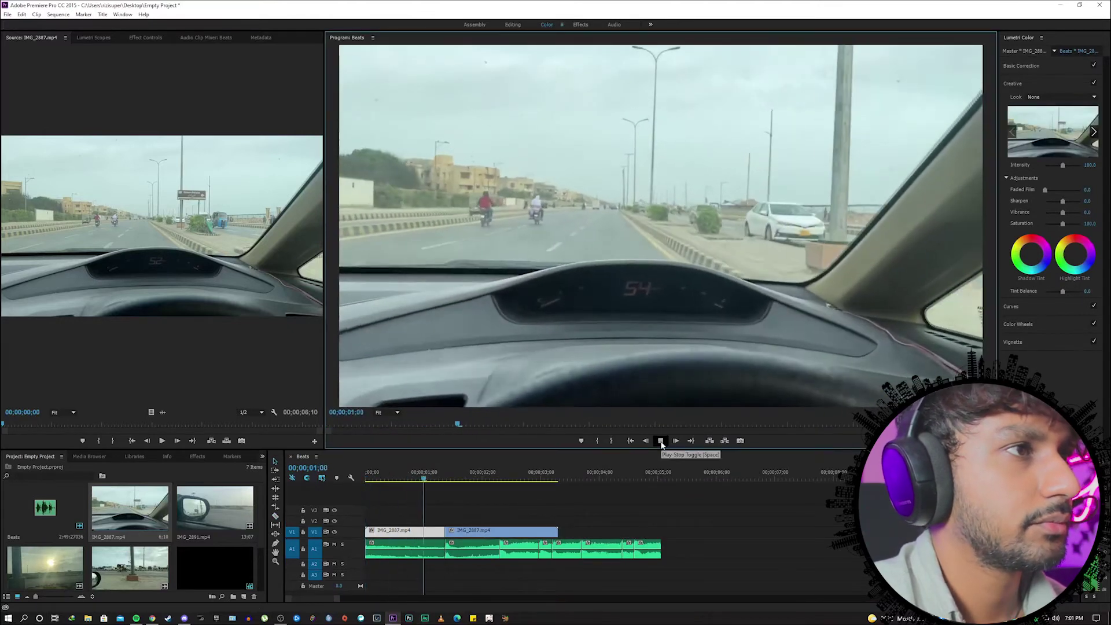
left_click(660, 441)
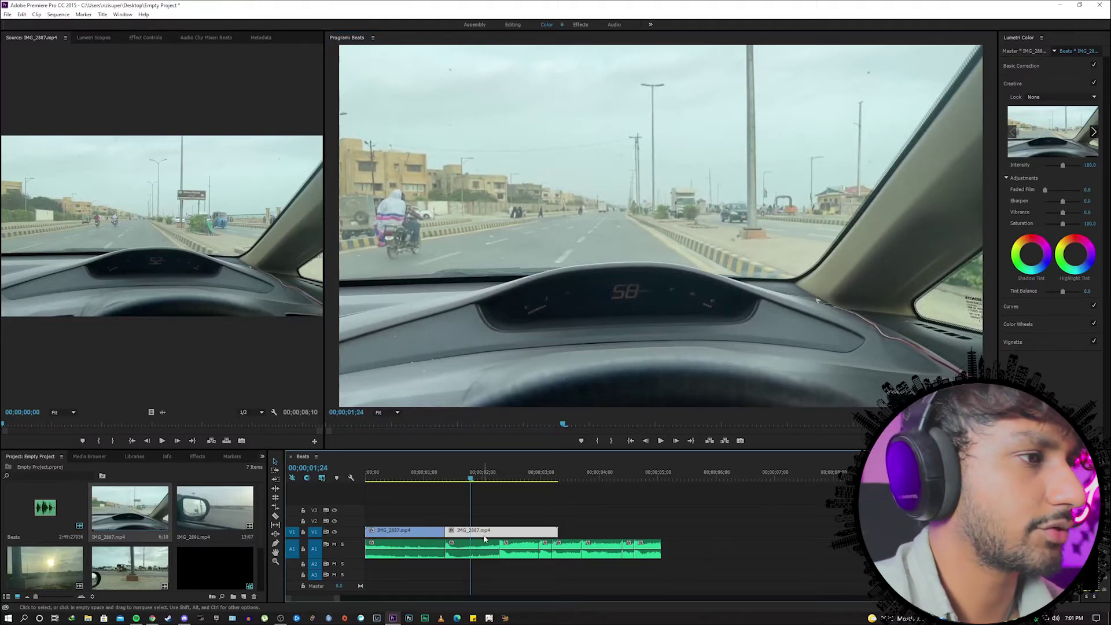
Delete the IMG_2887.mp4 remainder after the first beat cut and place the IMG_2891.mp4 video there on V1.
key("Delete")
scroll(97, 551, "down", 2)
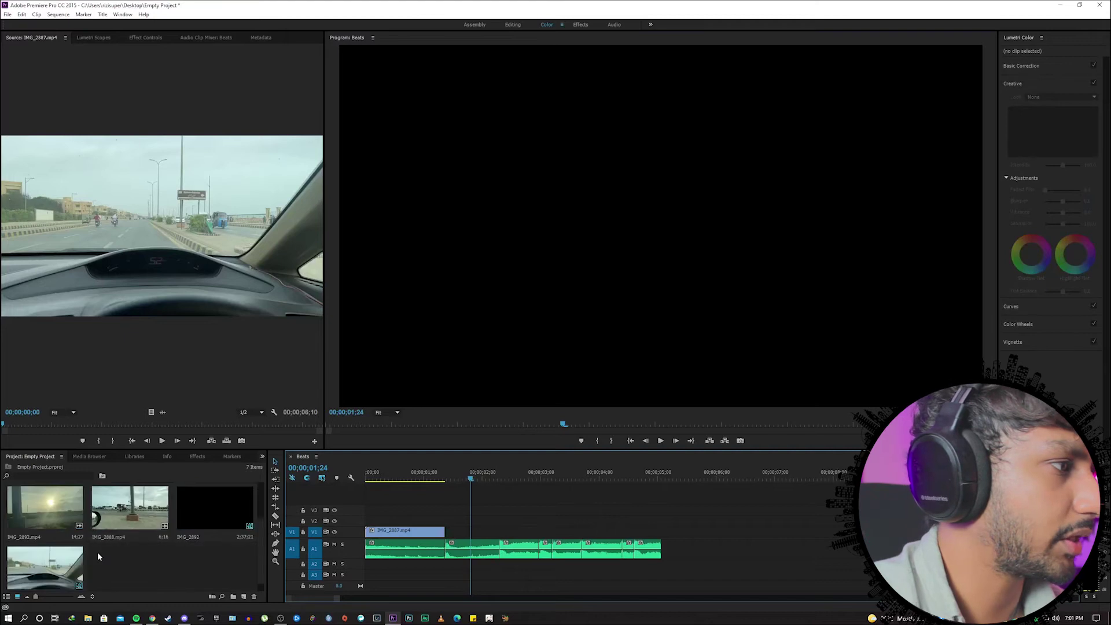
scroll(137, 564, "up", 2)
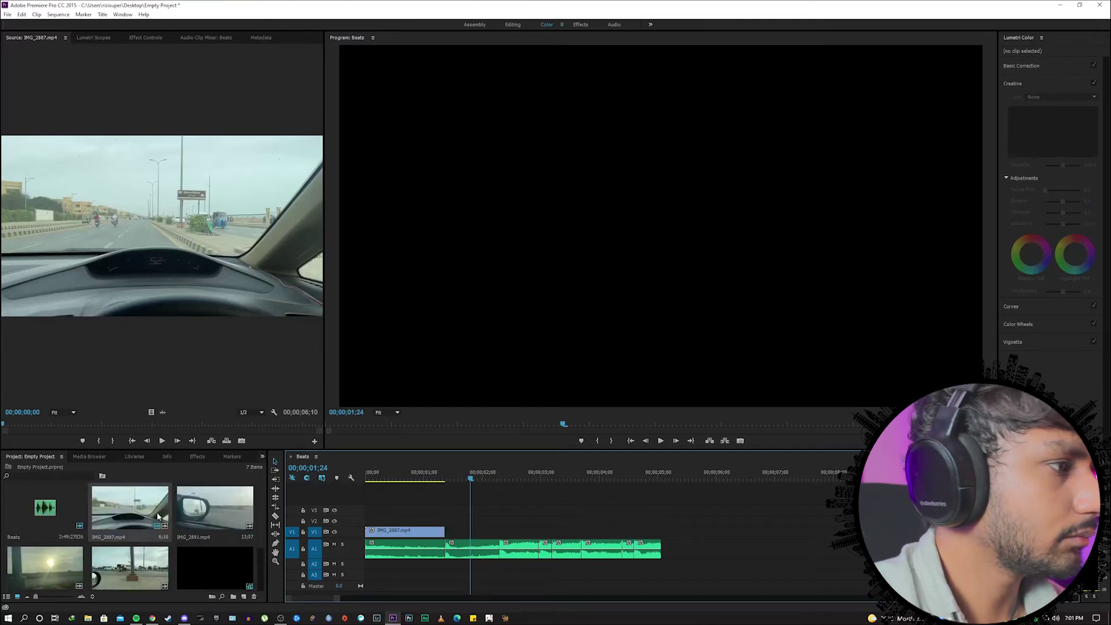
double_click(204, 515)
left_click_drag(488, 487, 449, 533)
Preview the transition at the first beat cut and trim IMG_2891.mp4 to end at the second beat cut.
left_click(435, 468)
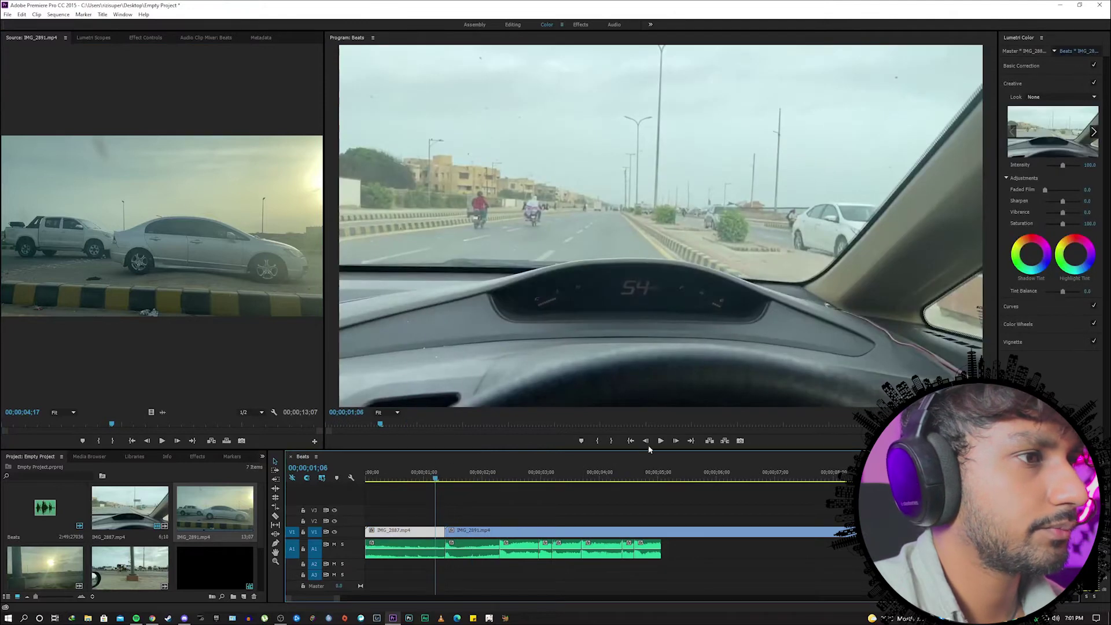
left_click(660, 441)
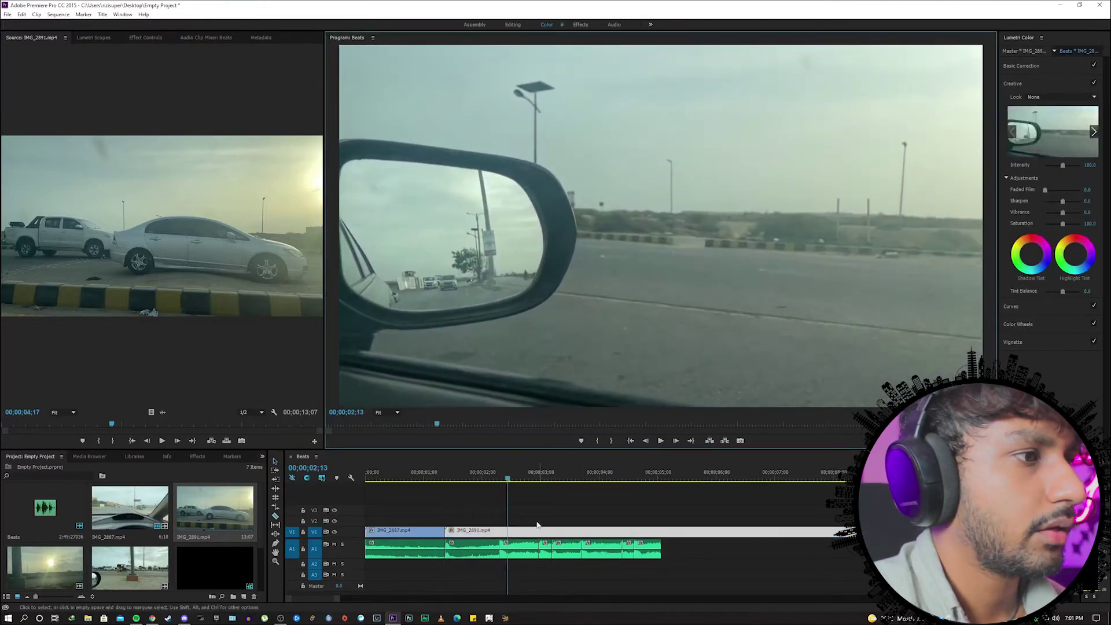
key("w")
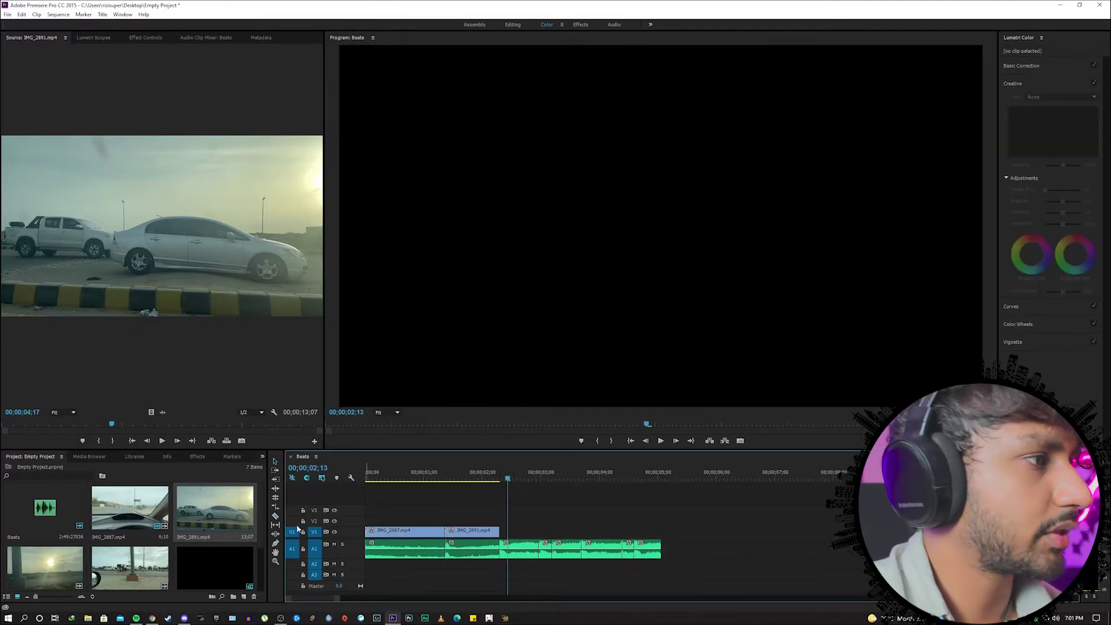
Place the IMG_2888.mp4 video on V1 directly after IMG_2891.mp4, at the second beat cut.
scroll(162, 532, "down", 1)
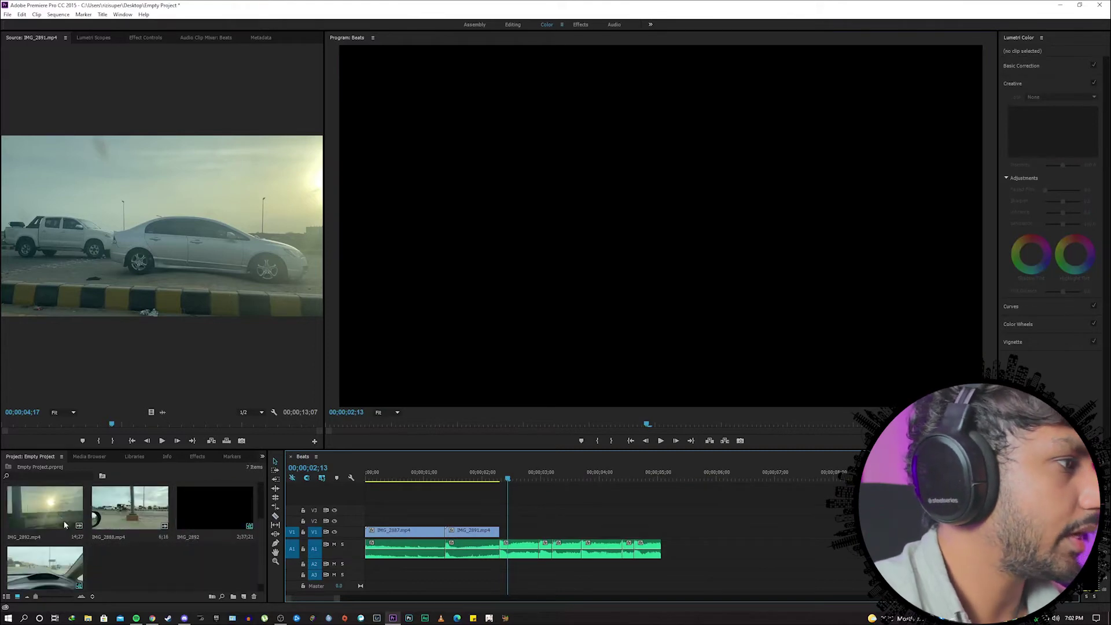
double_click(46, 508)
double_click(122, 498)
left_click_drag(150, 412, 504, 530)
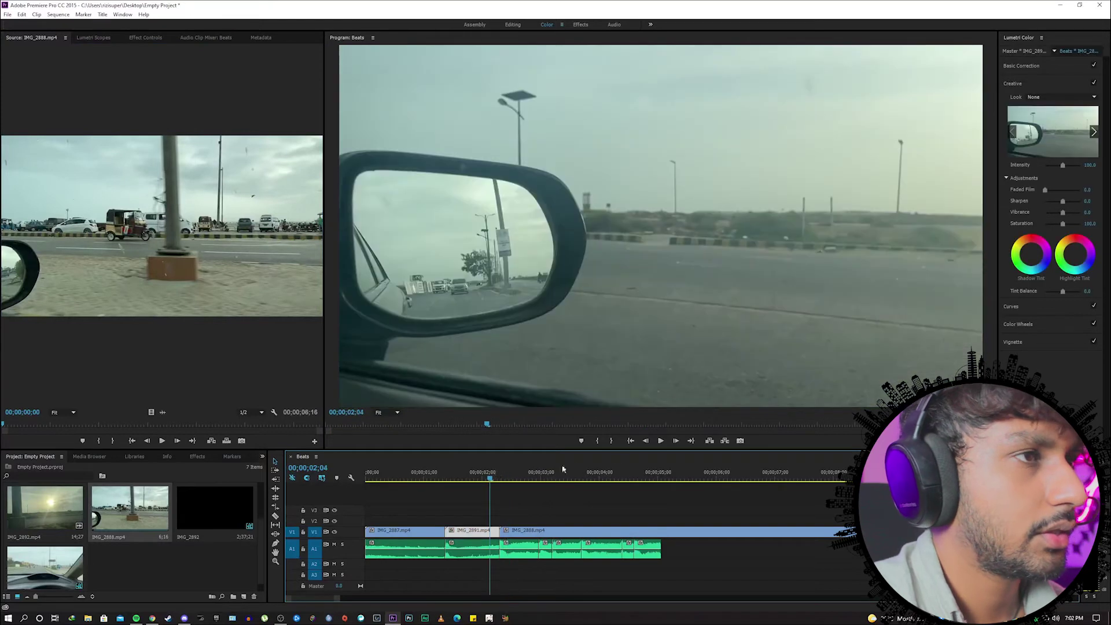
Split IMG_2888.mp4 at the third beat cut and delete the section after it.
left_click(661, 441)
left_click(661, 441)
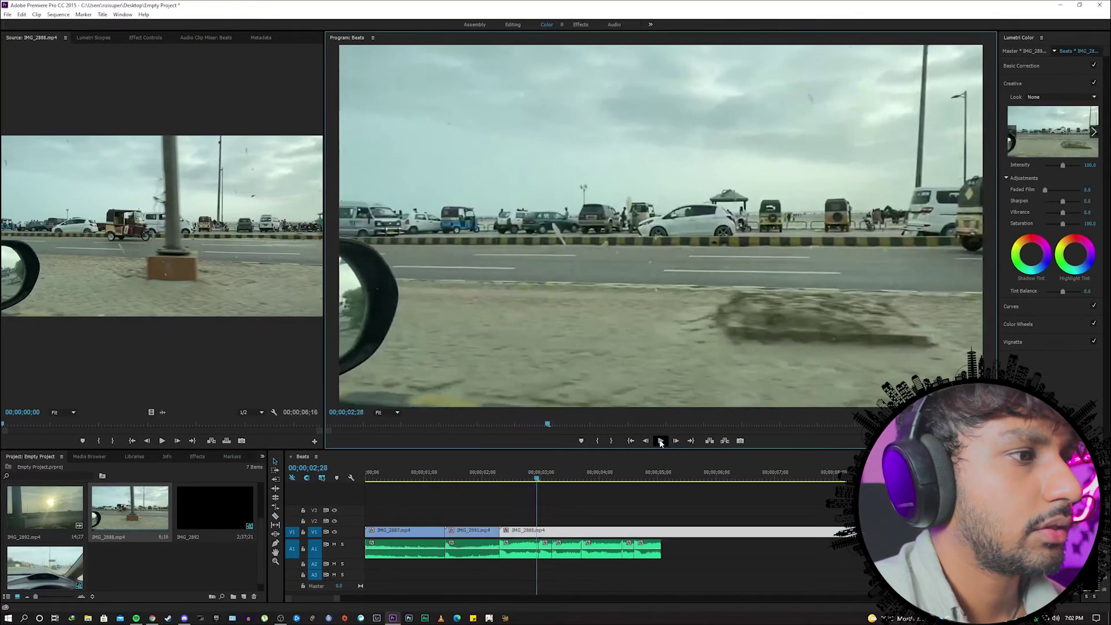
key("c")
left_click(538, 532)
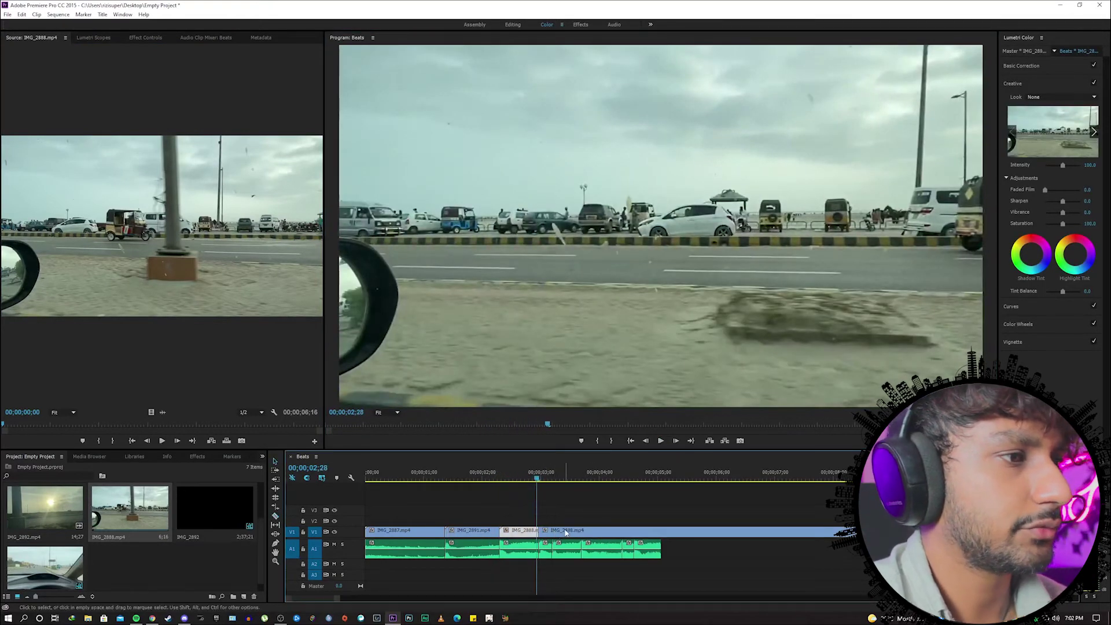
key("v")
left_click(564, 530)
key("Delete")
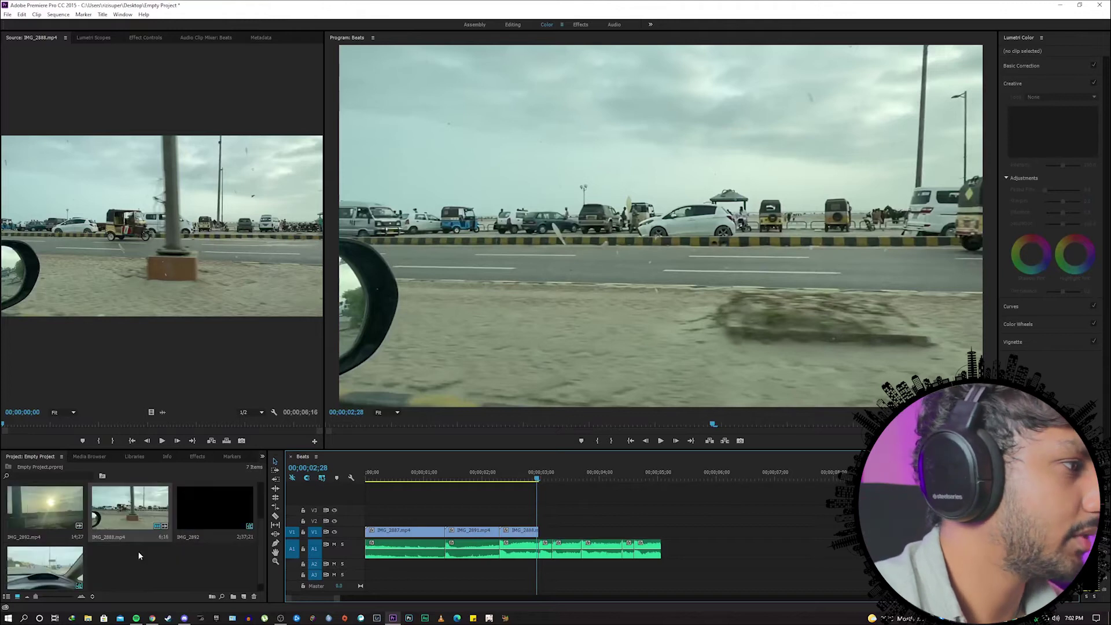
Place the IMG_2892.mp4 video on V1 at the third beat cut and play across the transition.
double_click(52, 524)
left_click_drag(155, 412, 551, 529)
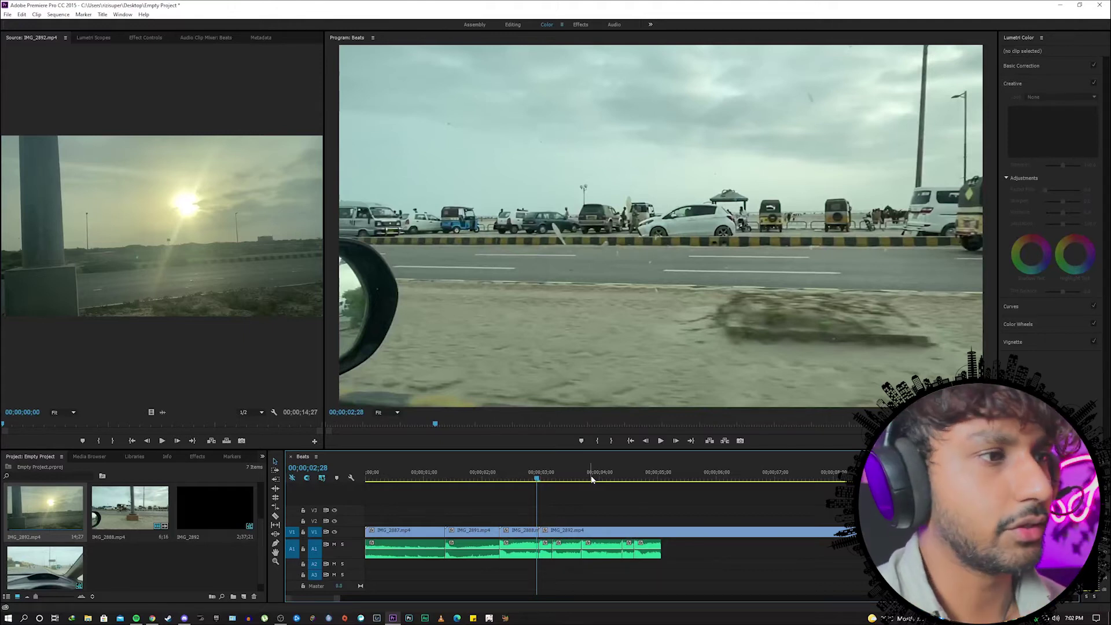
left_click_drag(538, 484, 534, 480)
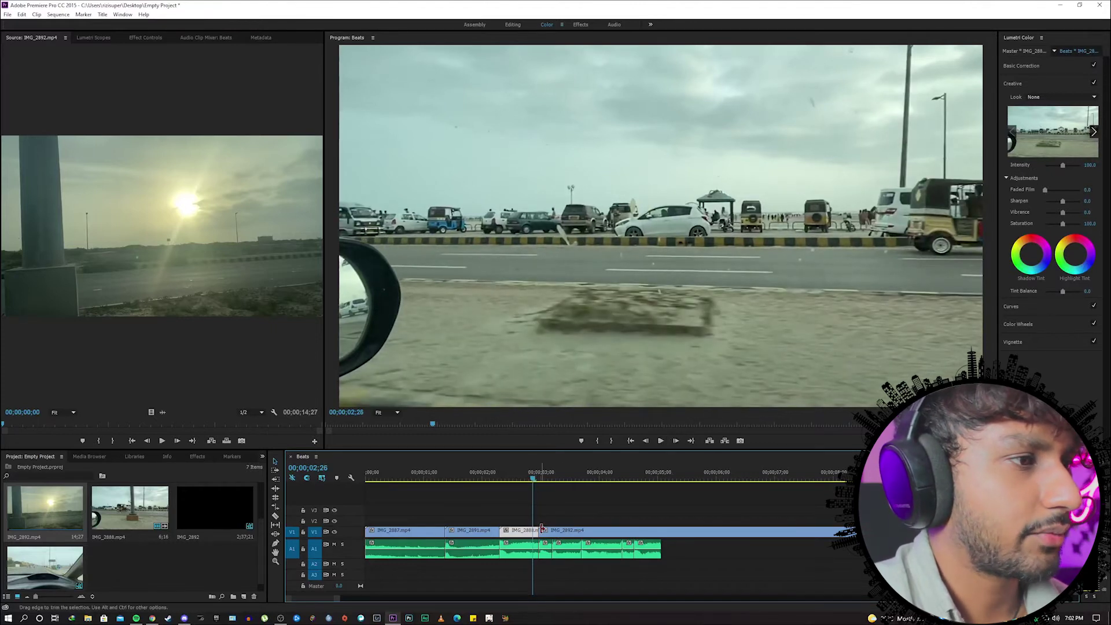
left_click(660, 442)
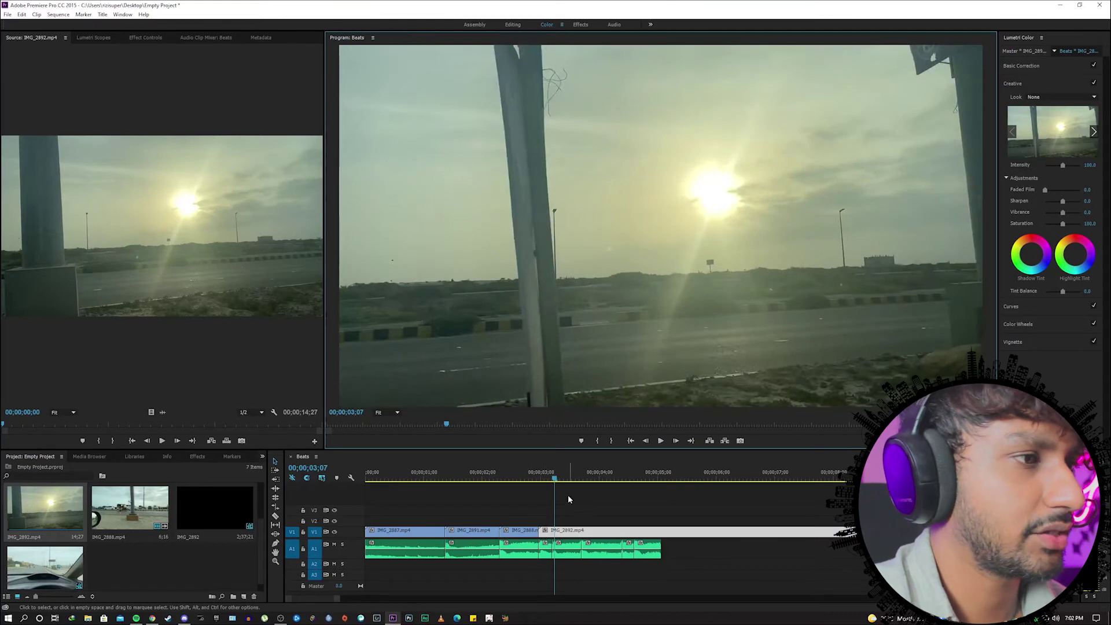
Split IMG_2892.mp4 at the fourth beat cut in the music.
left_click(550, 476)
key("c")
left_click(554, 532)
key("v")
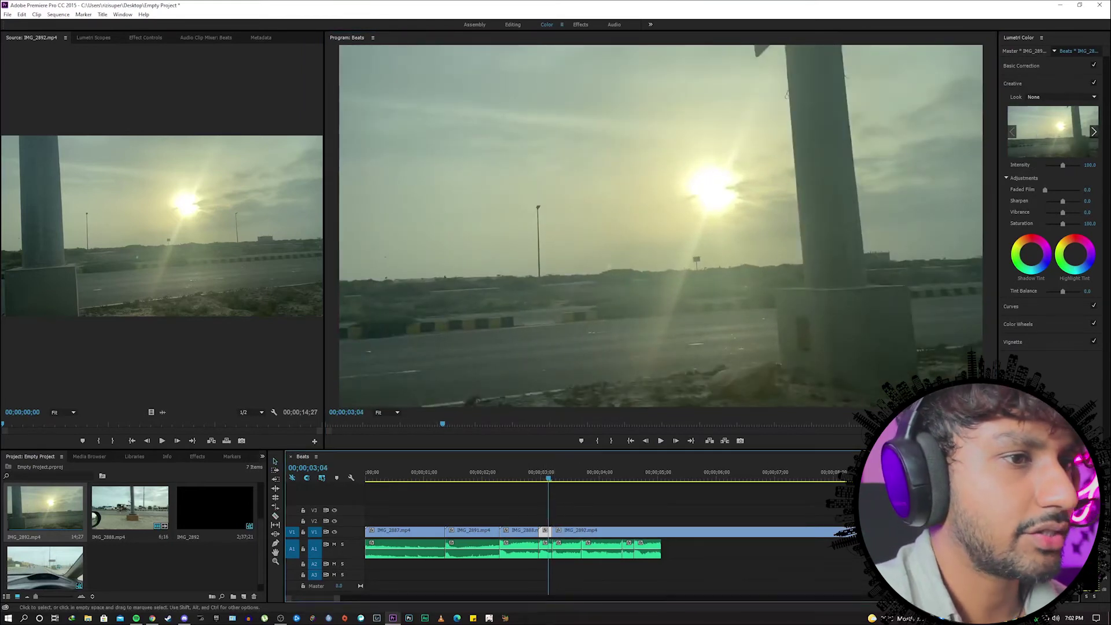
Make the section after the fourth beat cut start from a later part of IMG_2892.mp4 and preview it.
left_click_drag(839, 532, 761, 514)
left_click_drag(665, 514, 660, 531)
left_click_drag(549, 477, 541, 476)
left_click(660, 441)
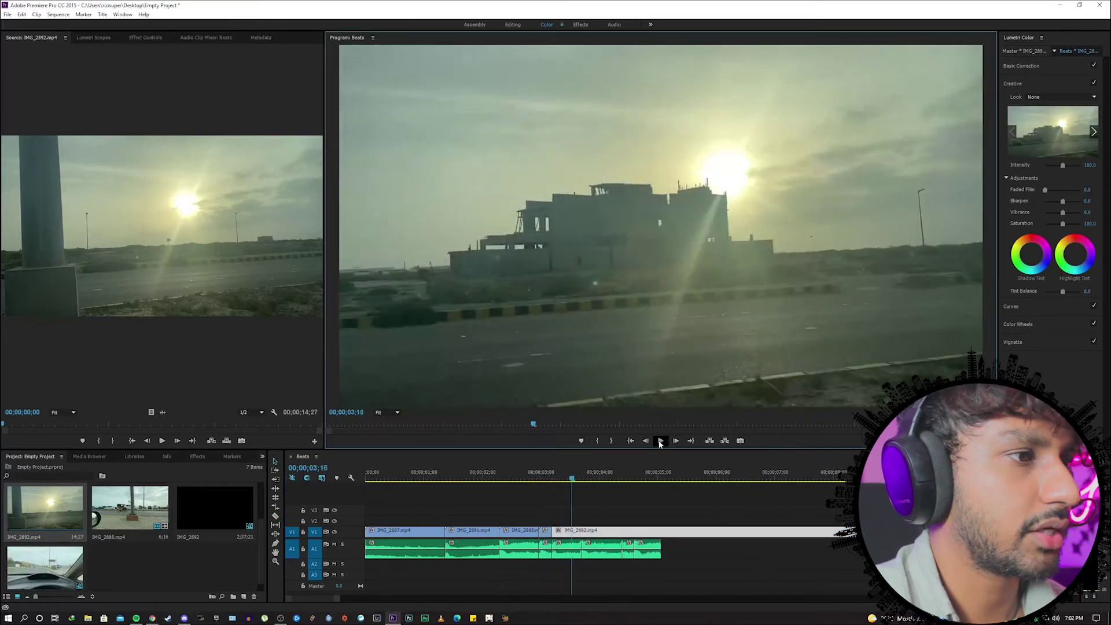
left_click(660, 442)
Split IMG_2892.mp4 at the fifth beat cut and continue from a later part of the footage.
key("c")
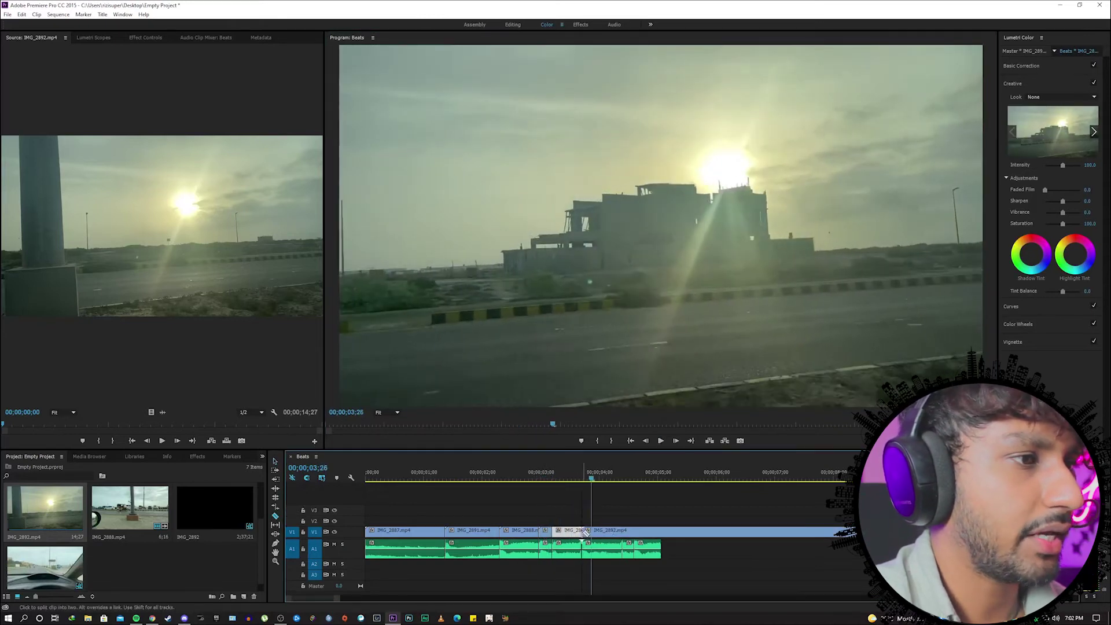
left_click(585, 531)
mouse_move(624, 531)
left_mouse_down()
mouse_move(742, 536)
mouse_move(621, 541)
left_mouse_up()
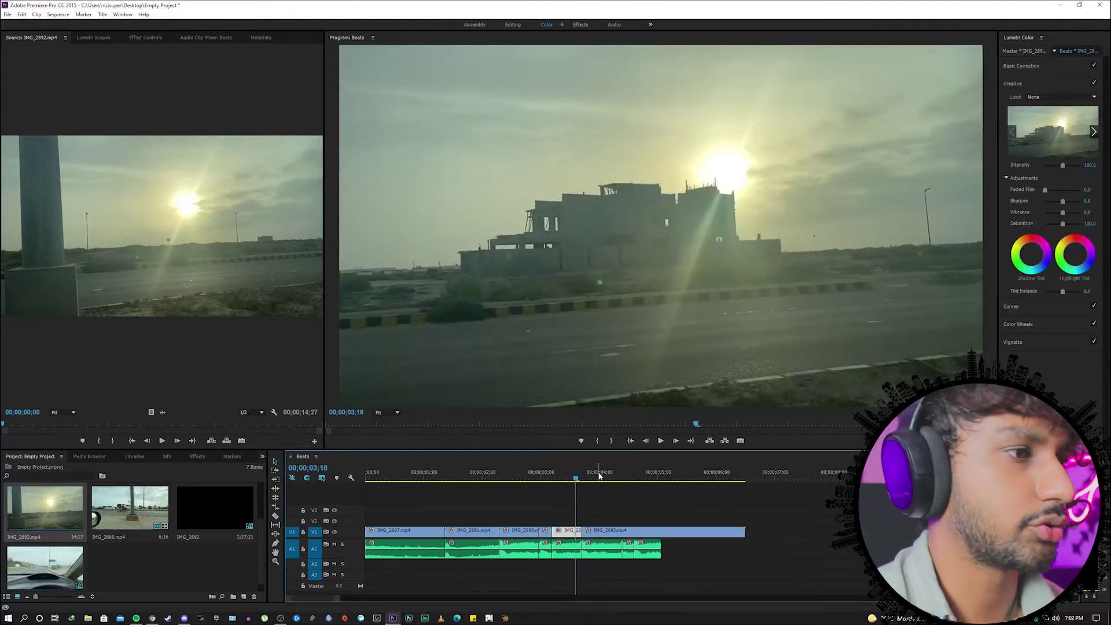
Preview the new section and split IMG_2892.mp4 at the sixth beat cut.
left_click(664, 439)
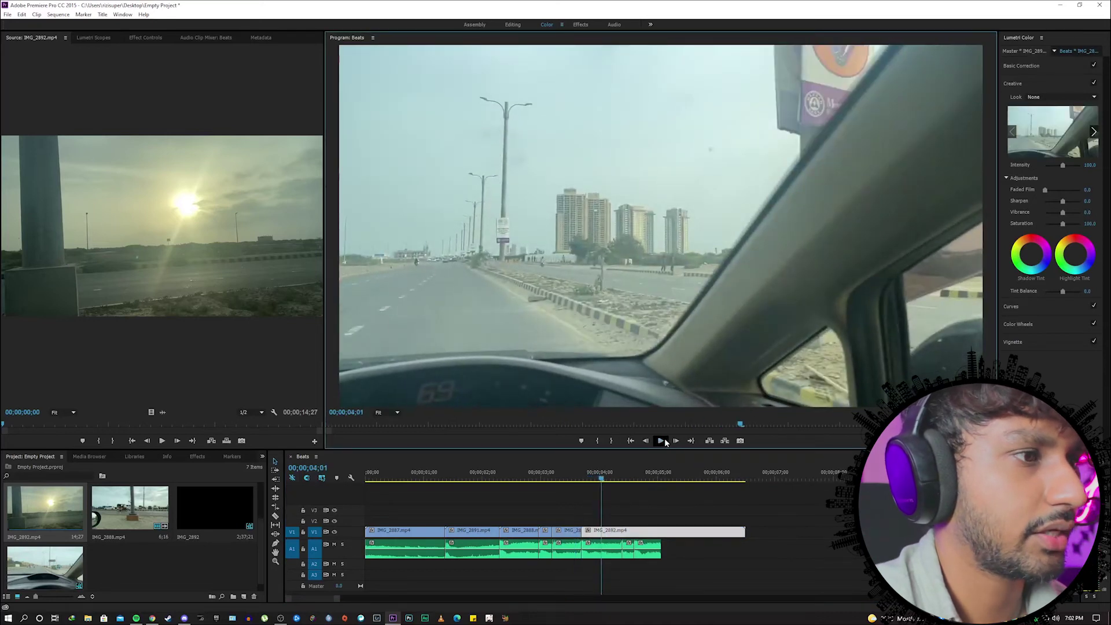
left_click(661, 440)
key("ctrl+k")
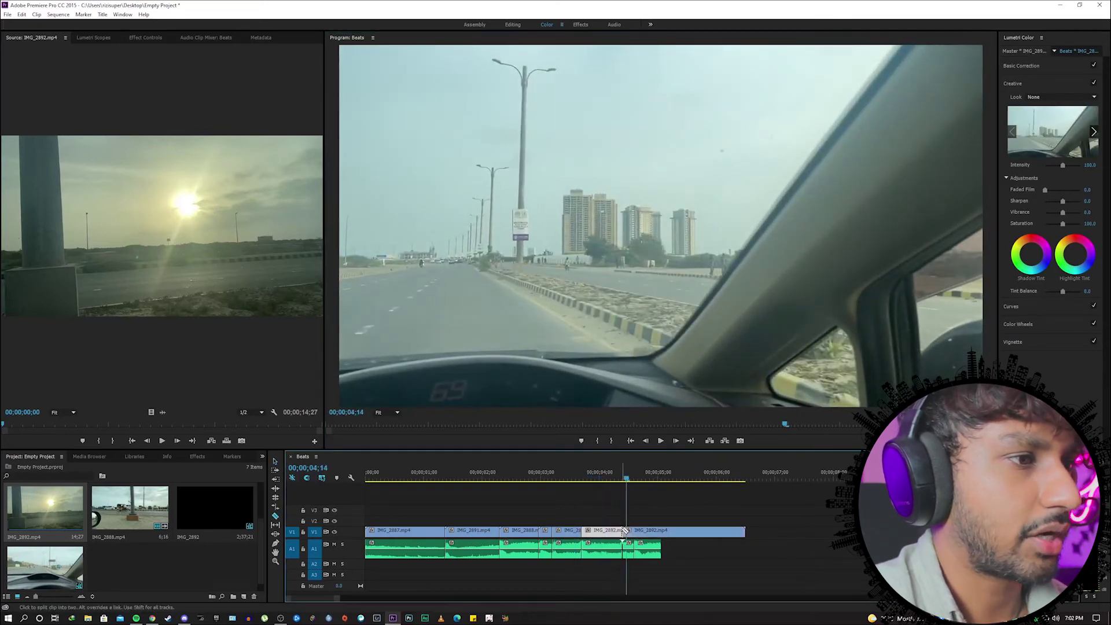
Replace the IMG_2892.mp4 remainder after the sixth beat cut with a later part of IMG_2891.mp4.
mouse_move(712, 480)
left_mouse_down()
mouse_move(733, 480)
mouse_move(638, 480)
mouse_move(706, 480)
left_mouse_up()
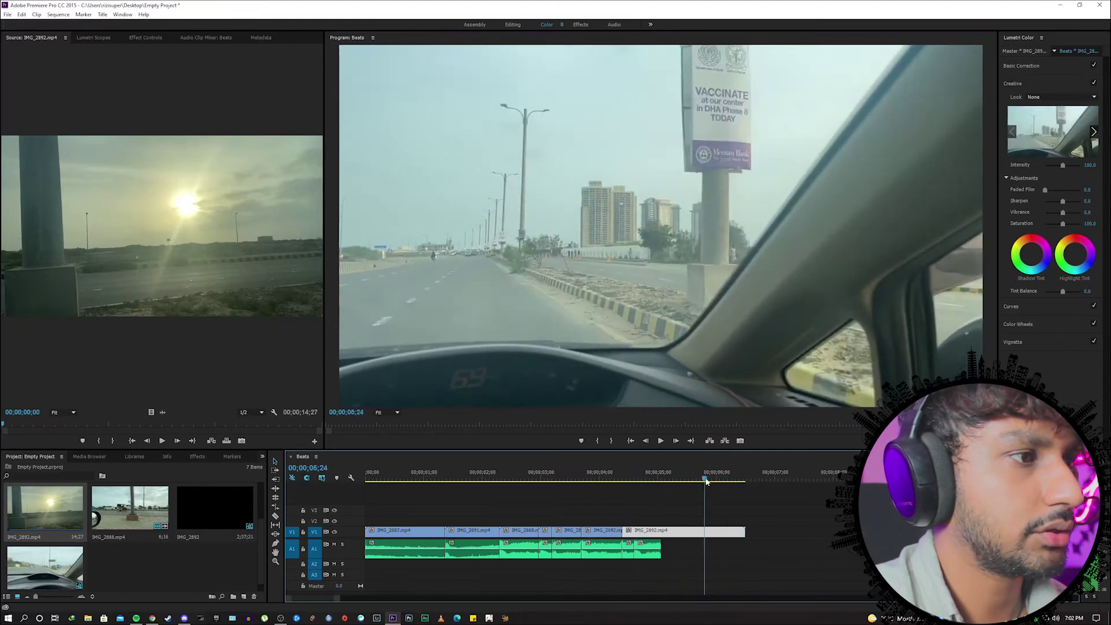
left_click_drag(483, 547, 662, 540)
left_click(693, 536)
key("Delete")
left_click(842, 533)
key("Delete")
left_click_drag(624, 476, 627, 475)
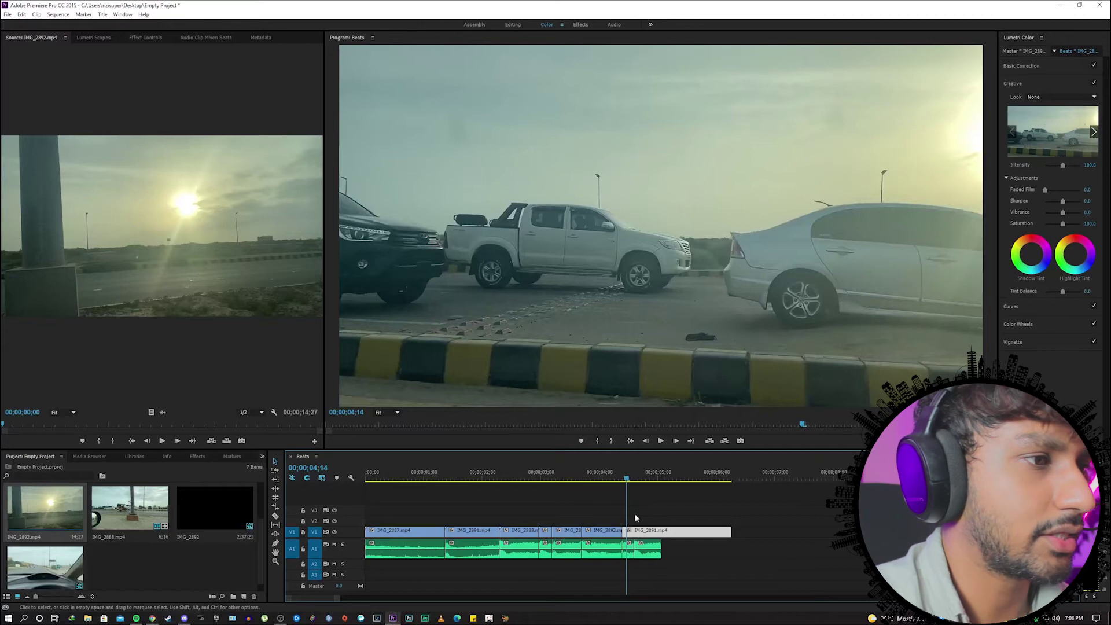
Play across the sixth beat cut and split the added IMG_2891.mp4 clip at the seventh beat cut.
left_click(615, 477)
left_click(660, 441)
left_click(660, 441)
key("c")
left_click(637, 531)
key("v")
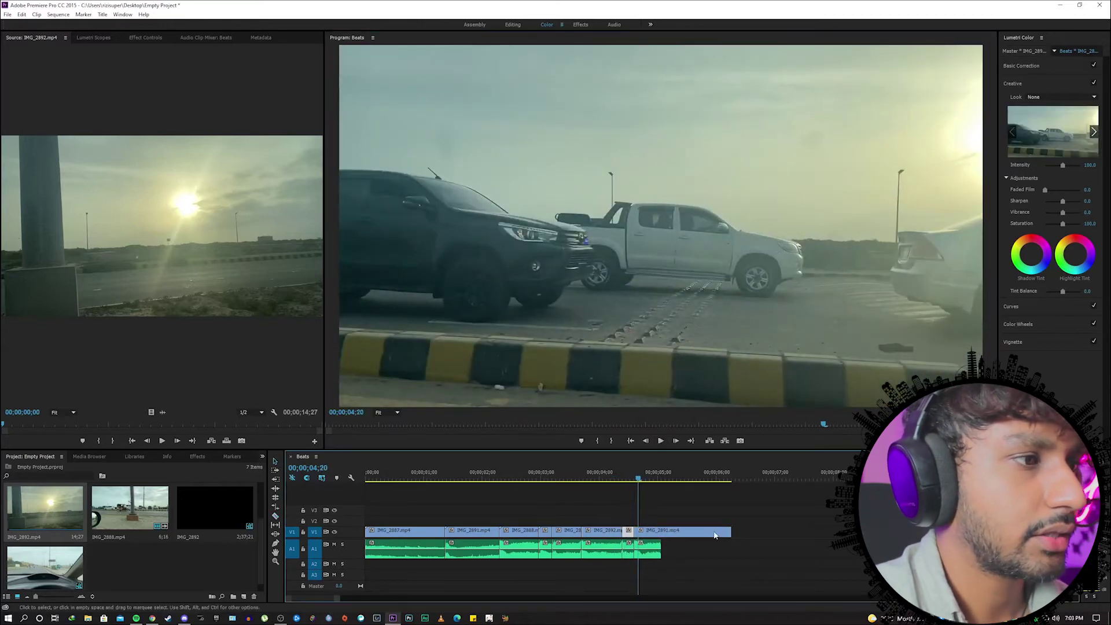
Try filling the section after the seventh beat cut with a copy of the IMG_2887.mp4 clip.
left_click(426, 534)
left_click_drag(426, 534, 694, 538)
left_click(732, 532)
left_click_drag(734, 531, 714, 533)
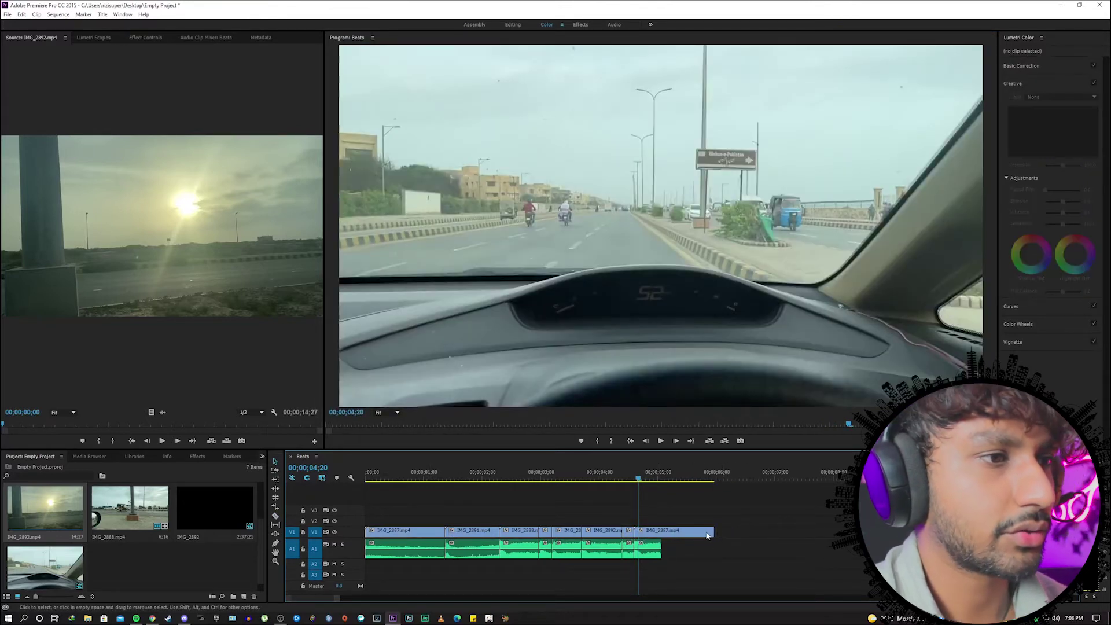
Replace the IMG_2887.mp4 copy after the seventh beat cut with IMG_2888.mp4 video starting from source time 00;00;05;24.
key("c")
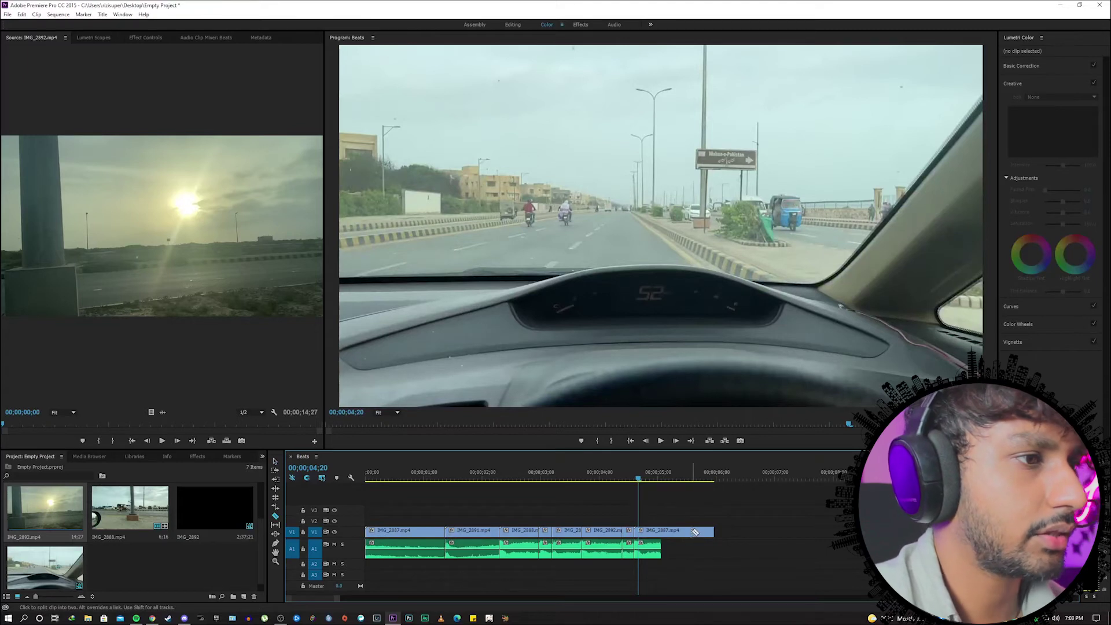
key("v")
left_click(688, 534)
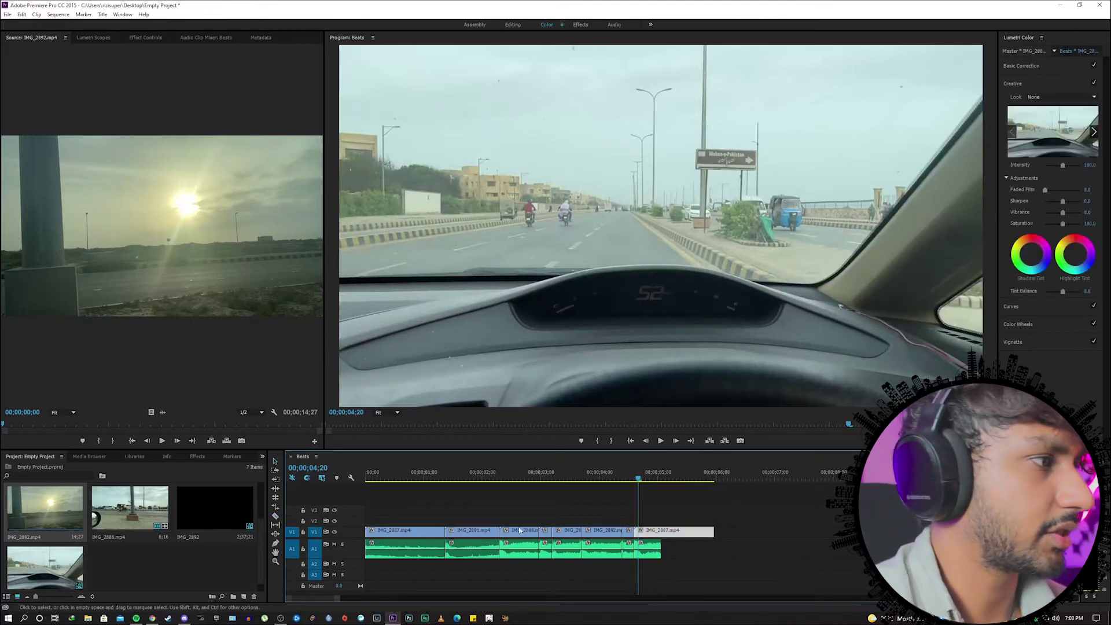
key("Delete")
double_click(125, 508)
left_click_drag(272, 428, 286, 427)
key("i")
left_click_drag(151, 413, 644, 530)
Play the whole sequence from the start and trim the last IMG_2888.mp4 clip to end with the music.
key("space")
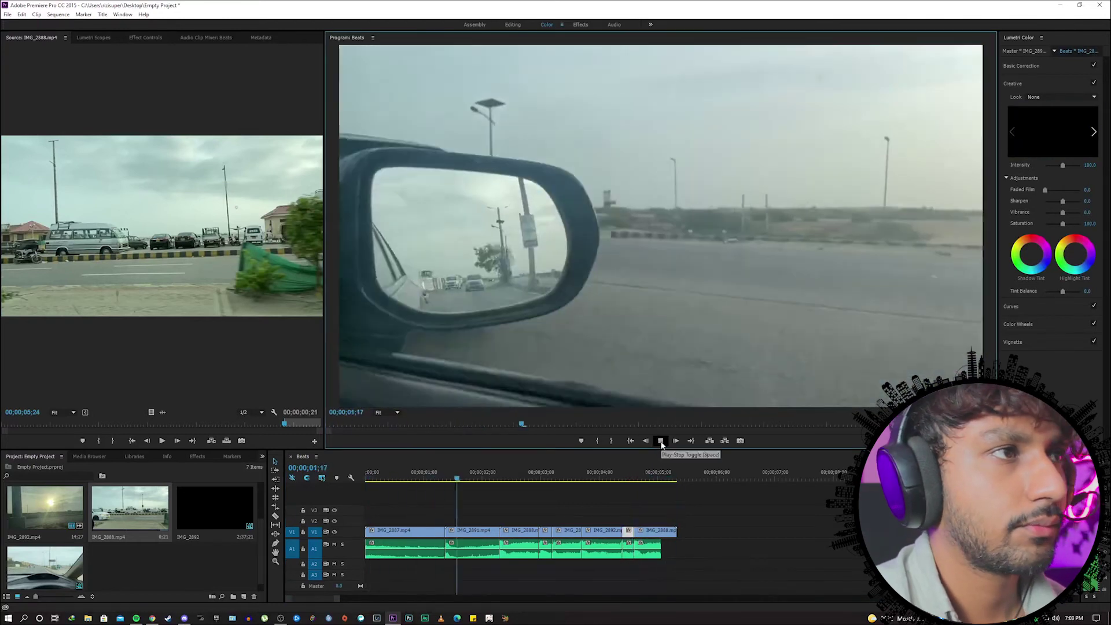
left_click(471, 530)
key("Home")
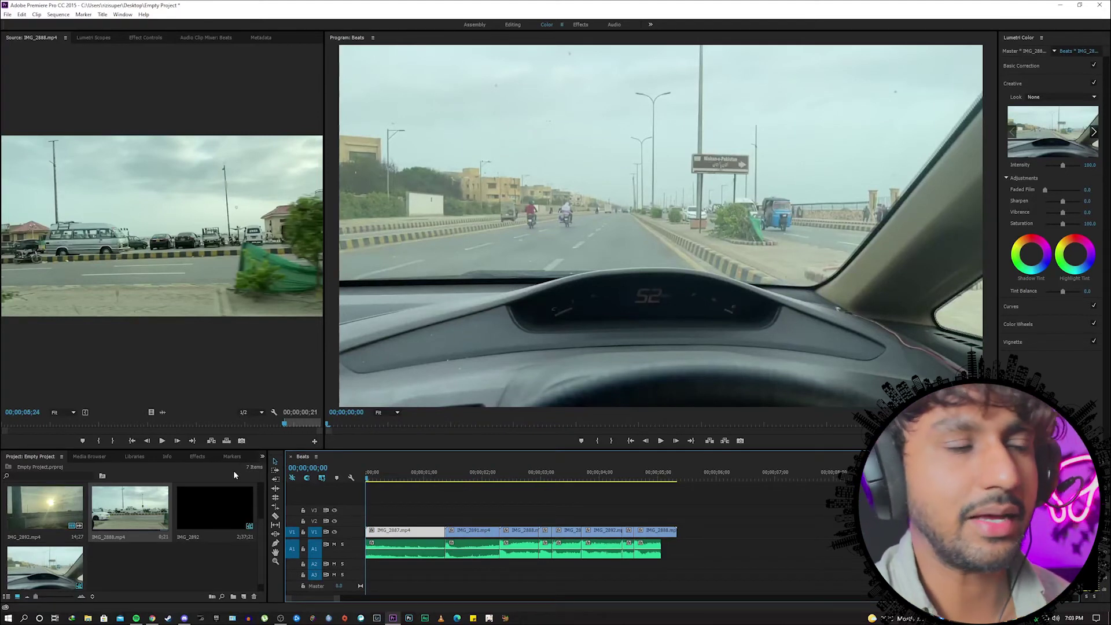
left_click(659, 441)
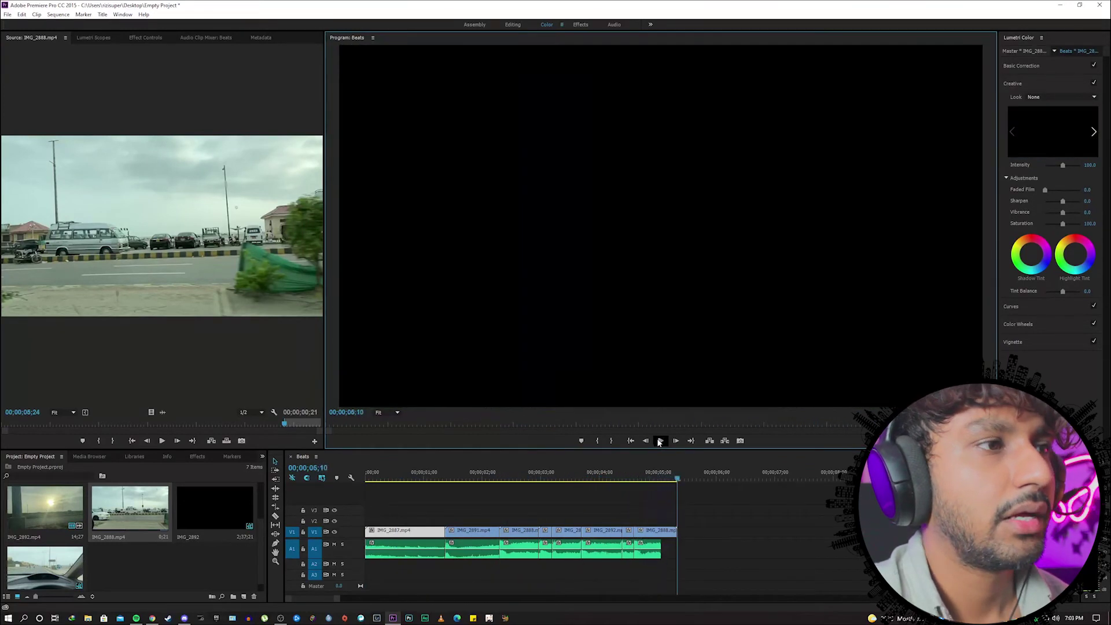
left_click(668, 530)
left_click(433, 475)
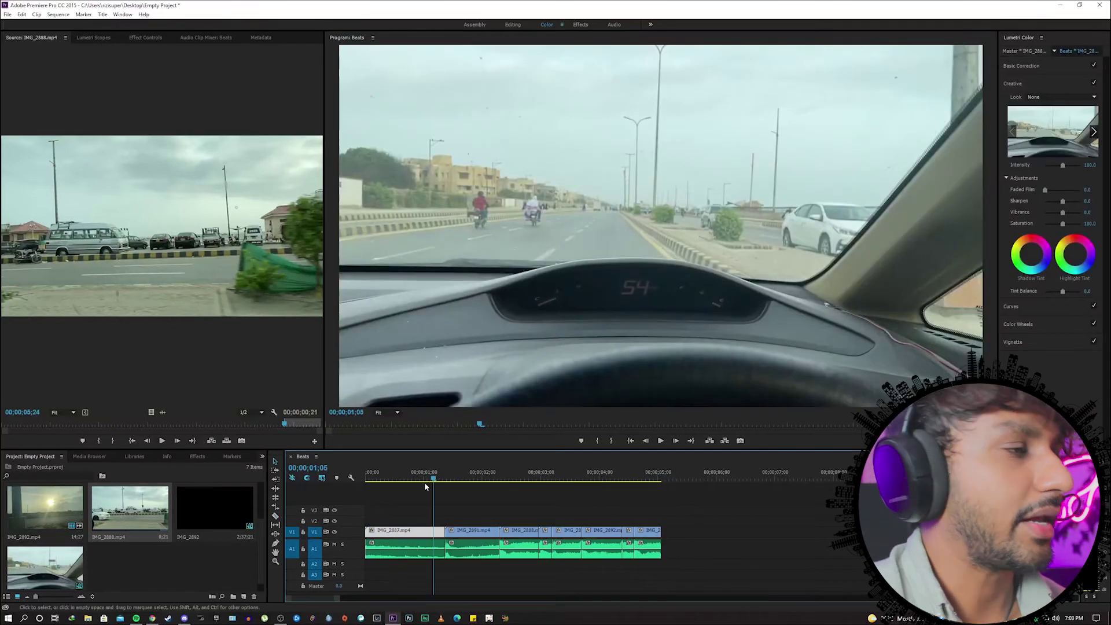
Create an adjustment layer with the default settings and place it on V2 from the start of the sequence.
right_click(225, 565)
mouse_move(258, 521)
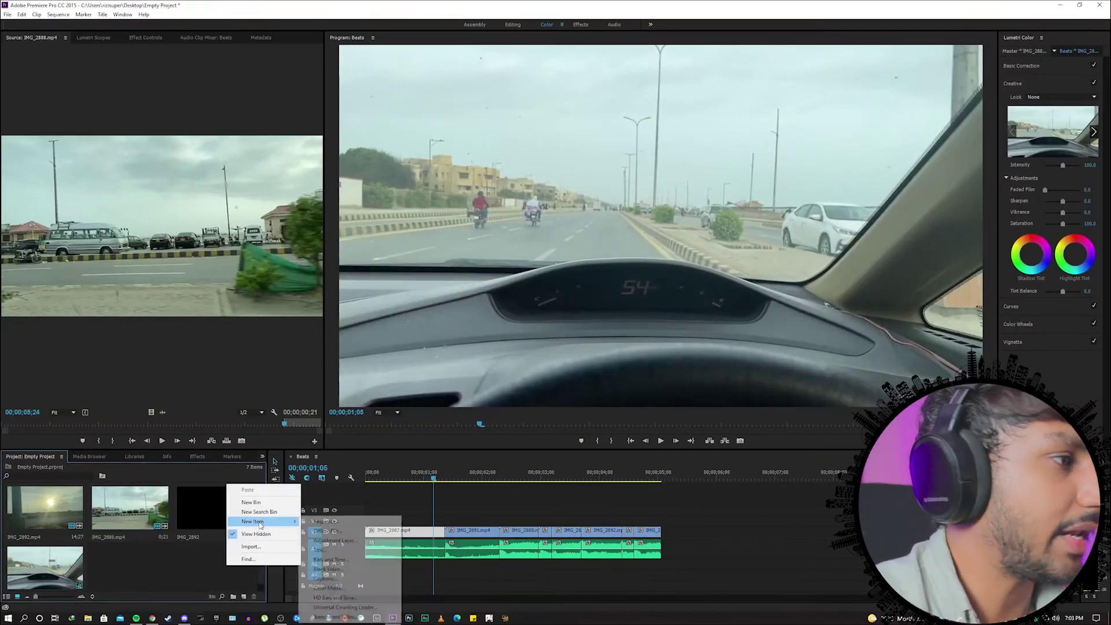
left_click(327, 551)
left_click(570, 340)
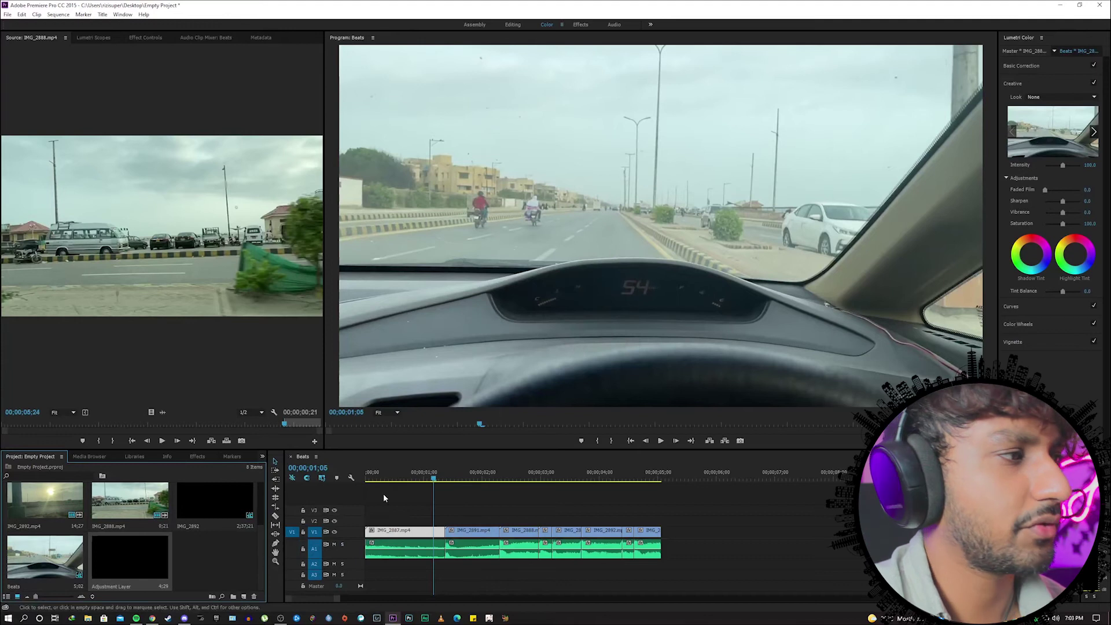
left_click_drag(130, 557, 364, 521)
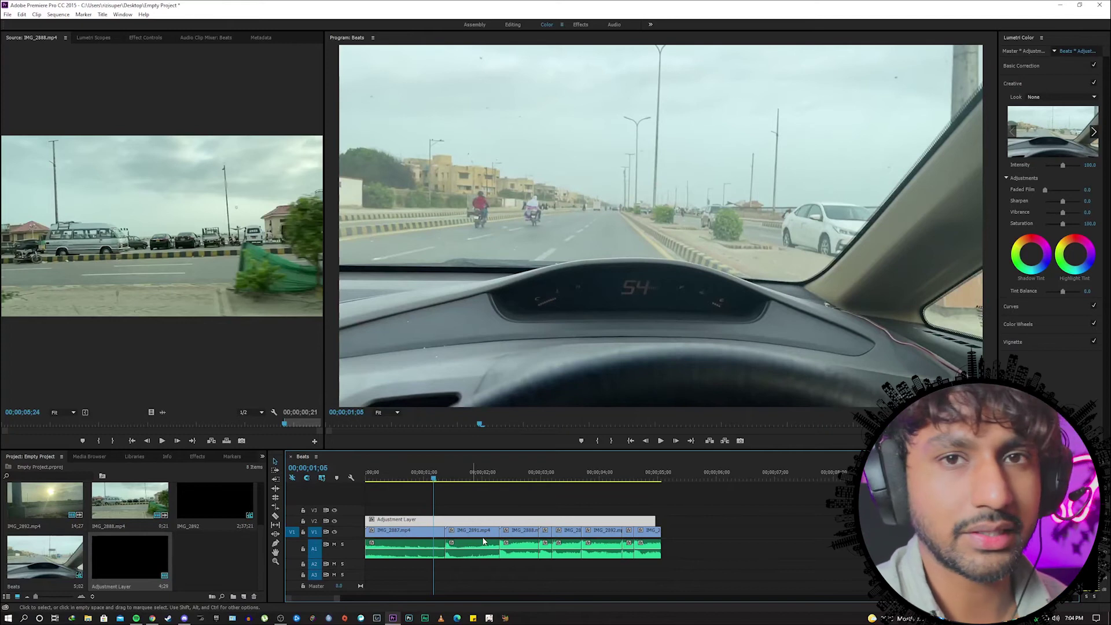
Check the frame rate of IMG_2887.mp4 in its Interpret Footage settings without changing anything.
right_click(425, 550)
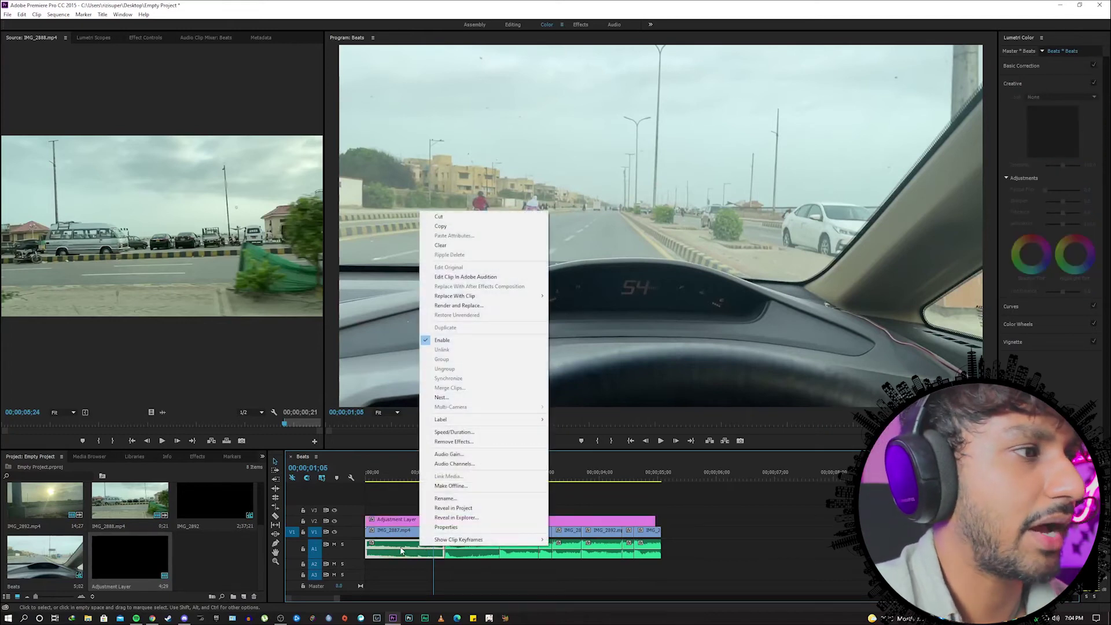
left_click(194, 570)
scroll(260, 566, "up", 2)
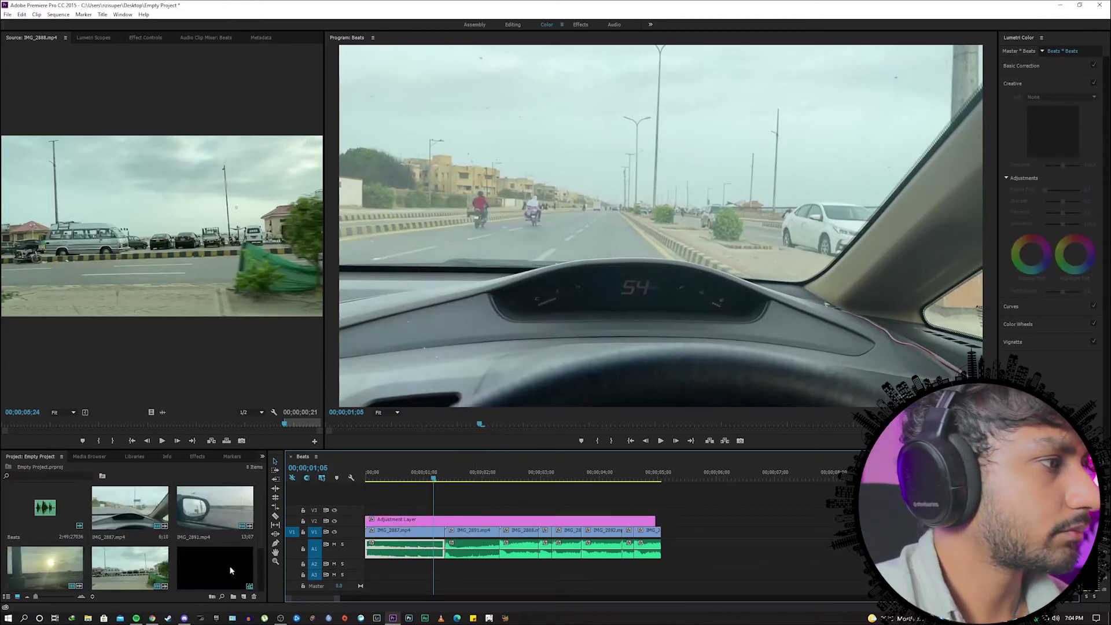
right_click(118, 502)
mouse_move(174, 198)
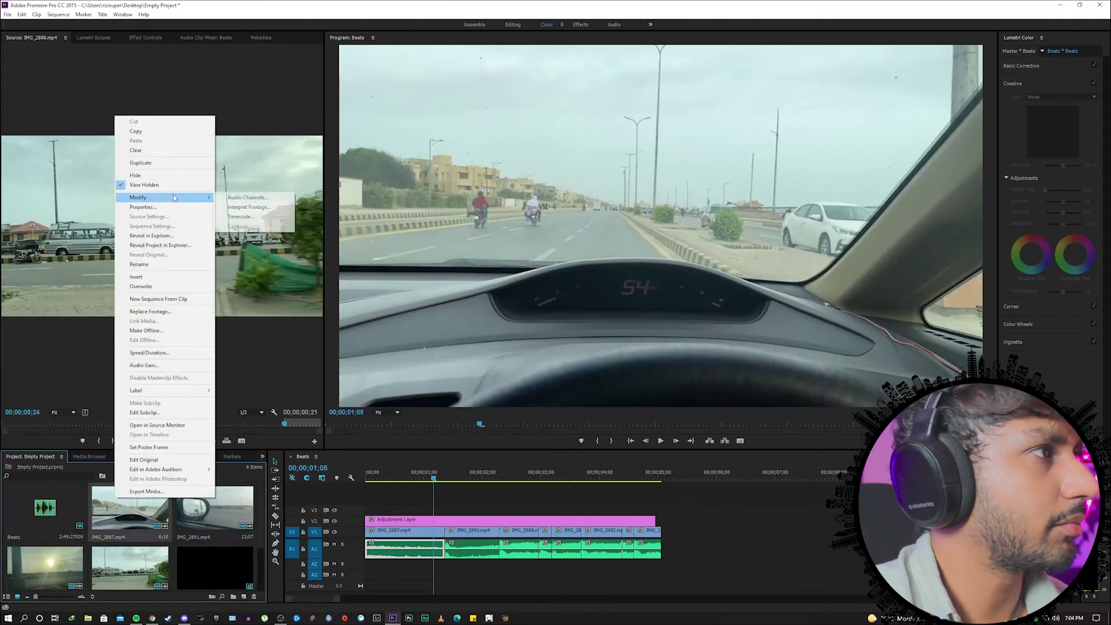
left_click(248, 207)
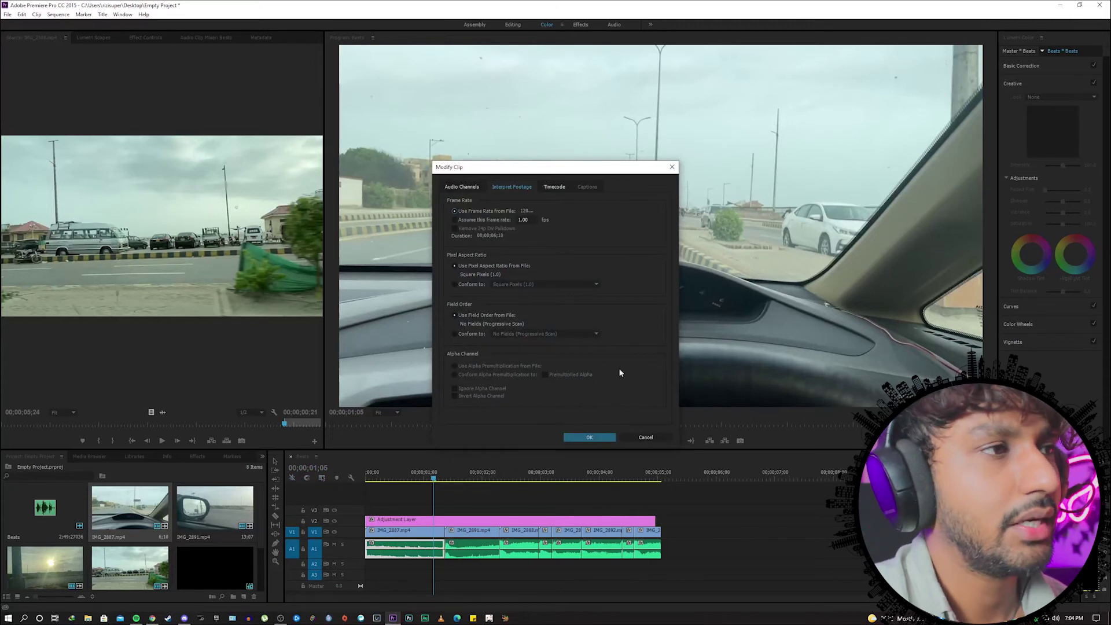
left_click(641, 437)
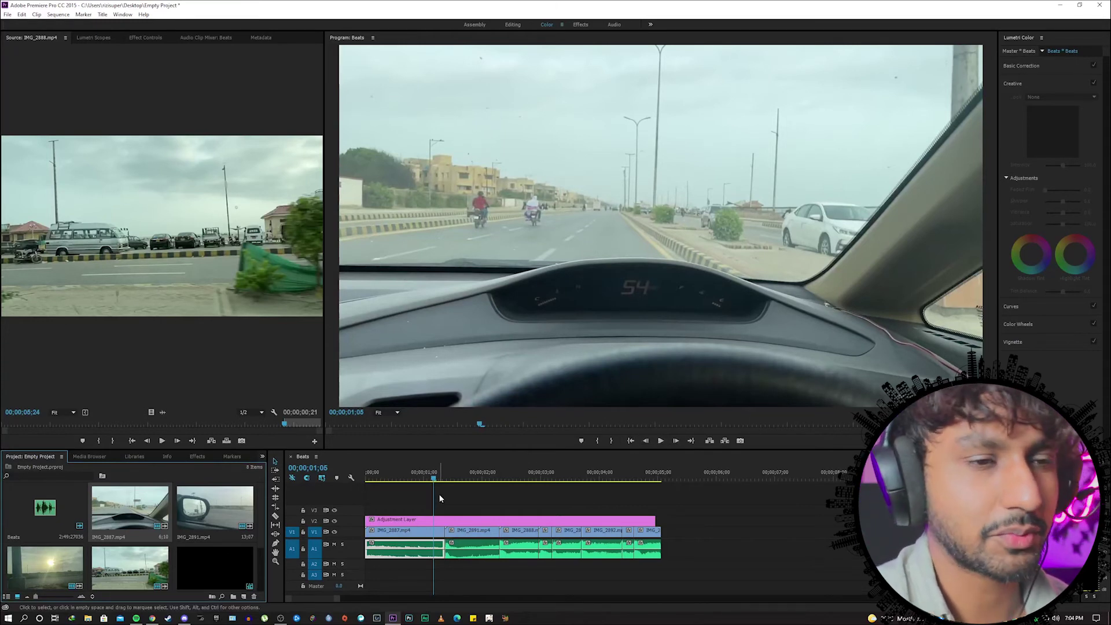
Find the Crop video effect and apply it to the adjustment layer on V2.
left_click(373, 521)
scroll(221, 555, "down", 2)
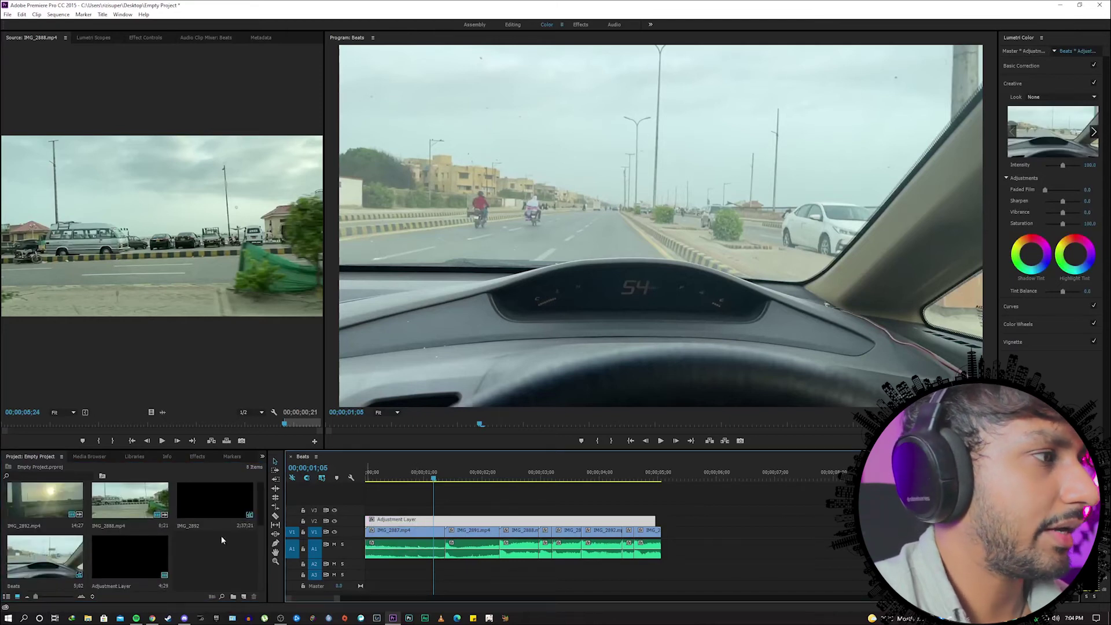
left_click(198, 457)
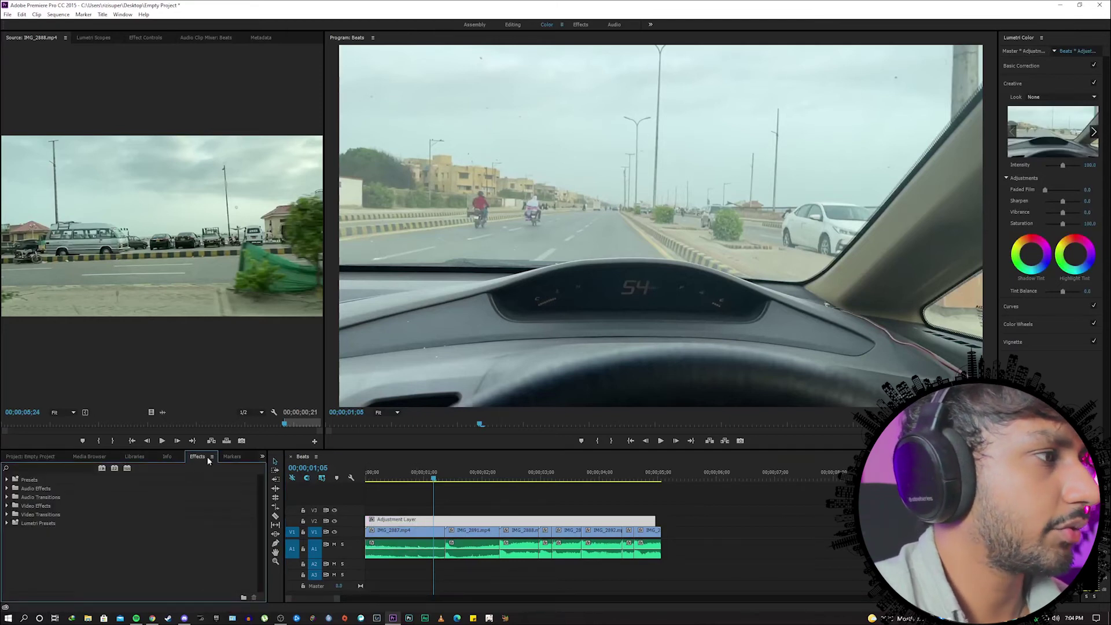
left_click(73, 468)
type("crop")
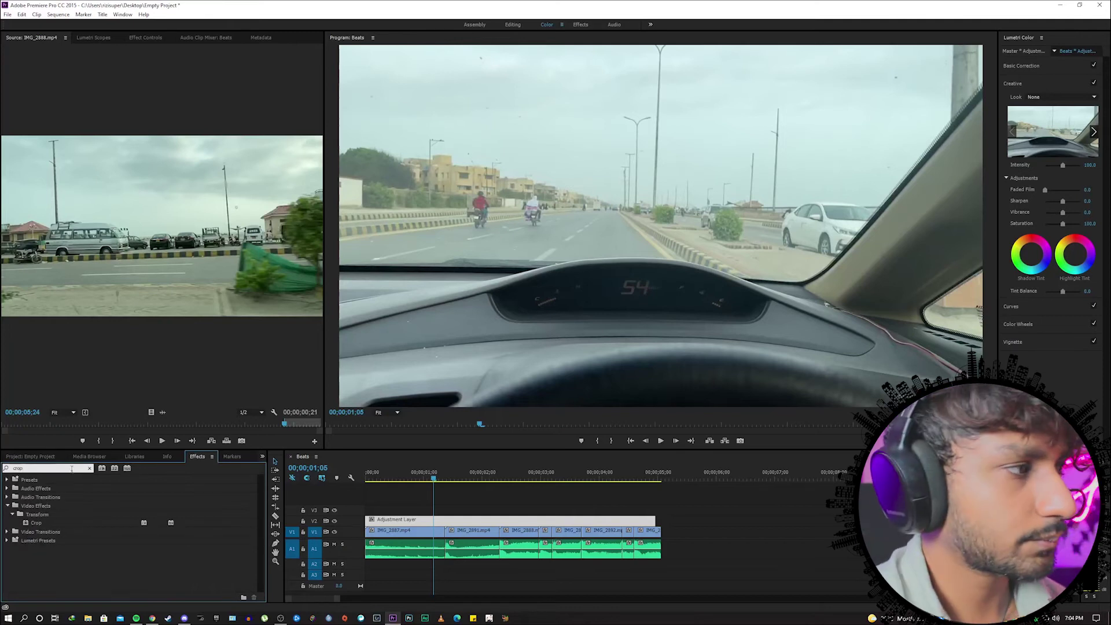
left_click_drag(36, 524, 378, 520)
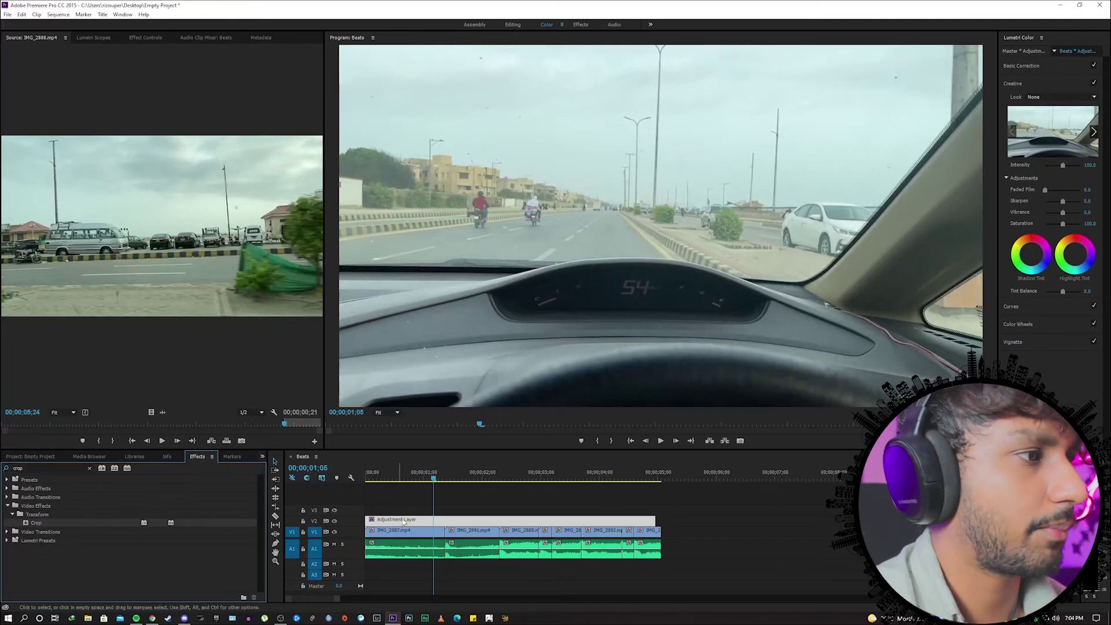
Set the adjustment layer's Crop effect to 8% at the top and 8% at the bottom.
left_click(144, 38)
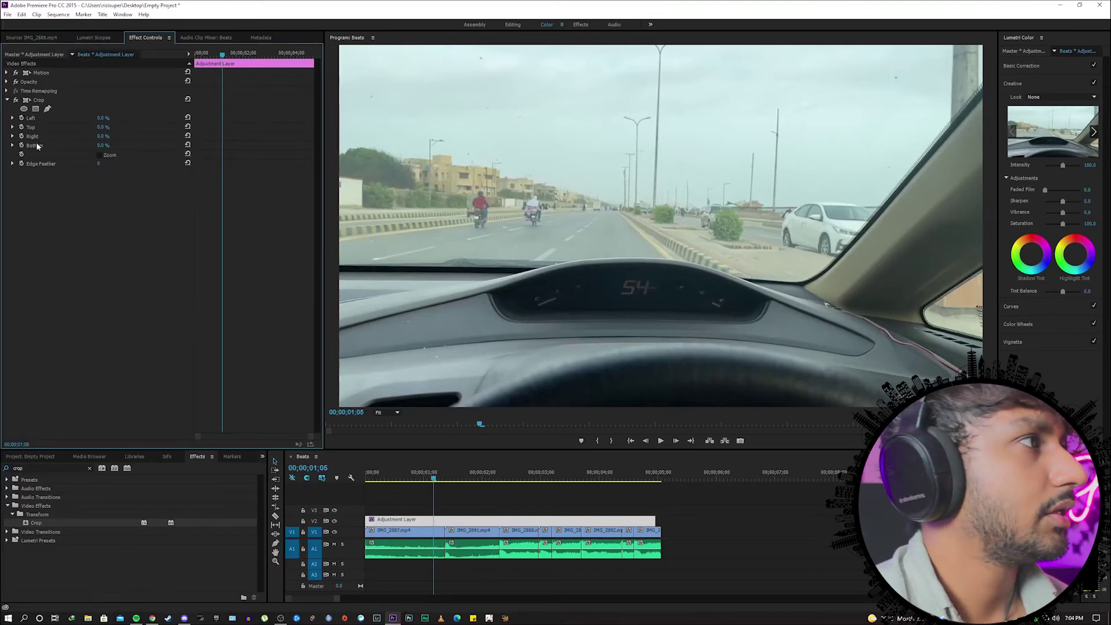
left_click(102, 128)
type("8")
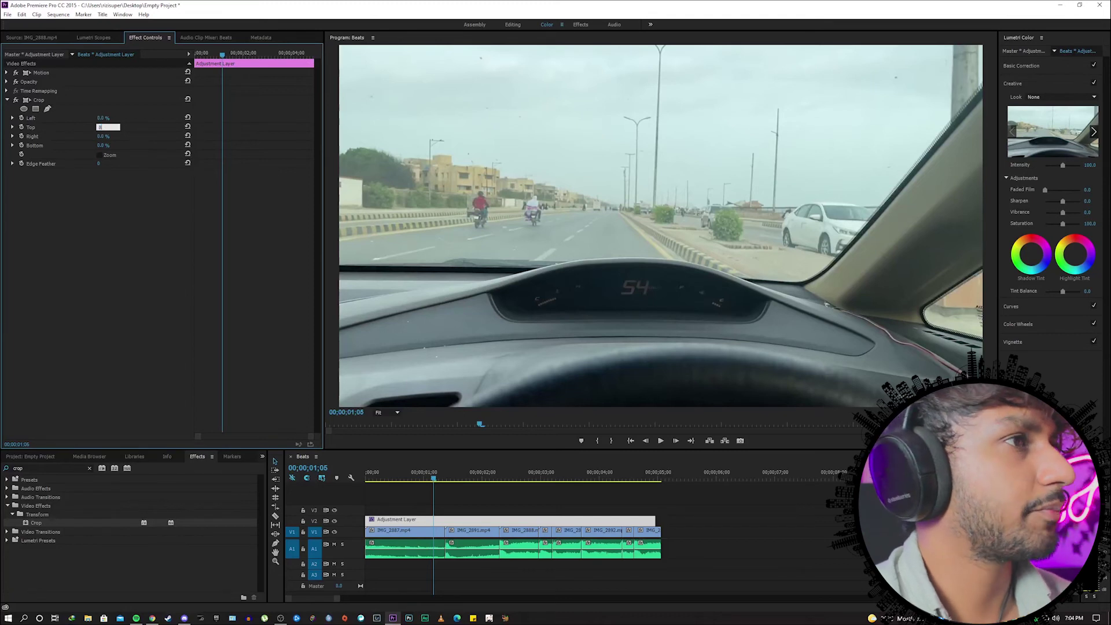
key("Return")
left_click(102, 145)
type("8")
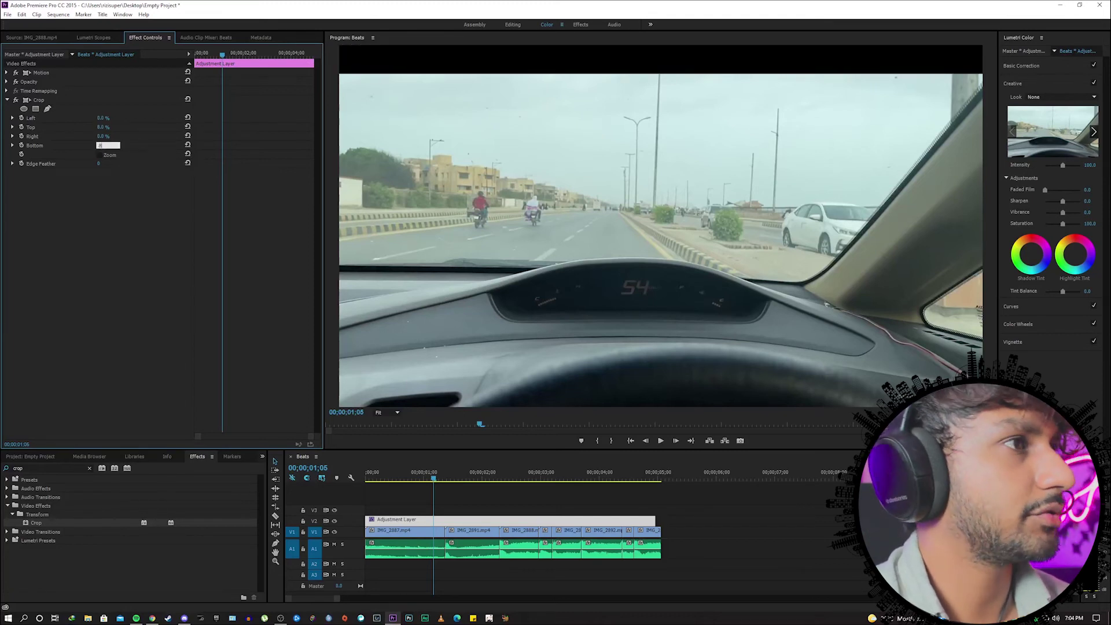
key("Return")
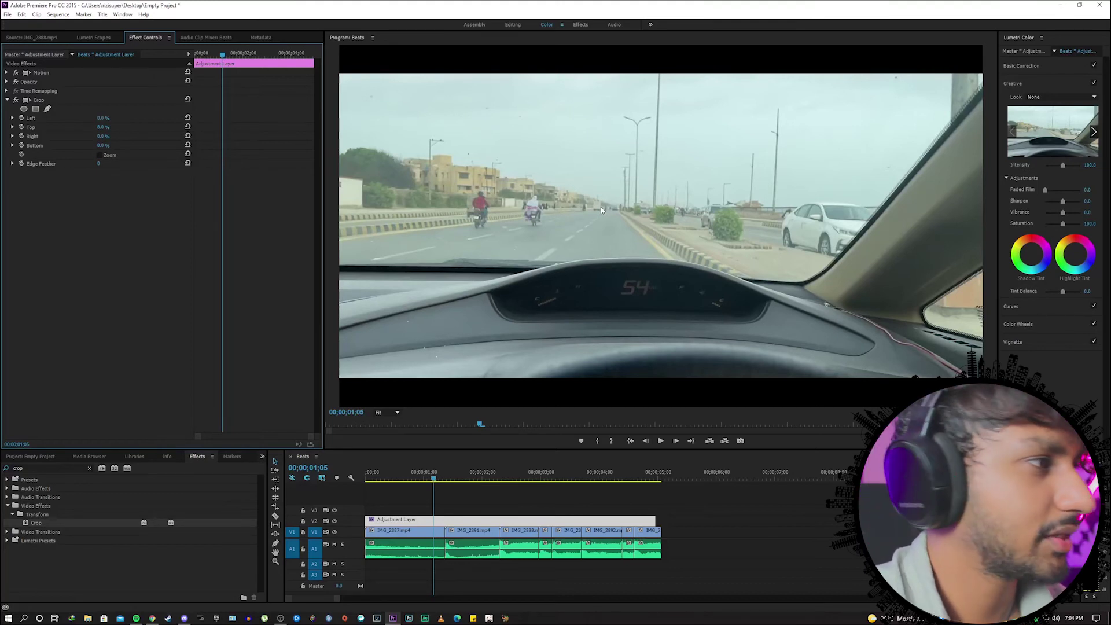
left_click(30, 456)
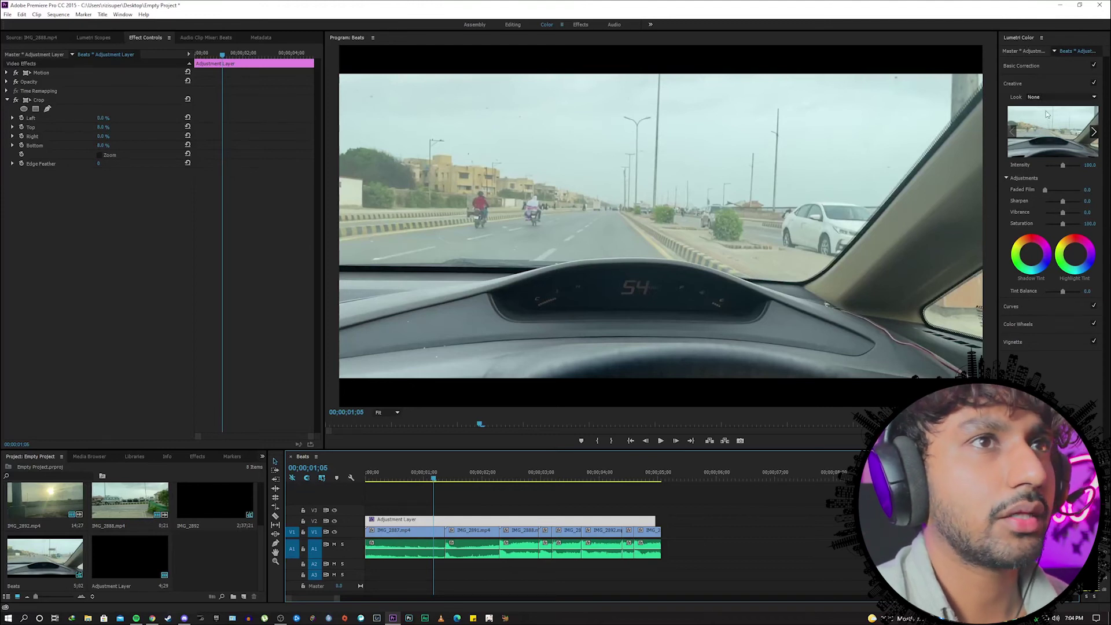
Try the Kodak 5205 Fuji 3510, Kodak 5218 Kodak 2395 and Monochrome Fuji ETERNA 250D Lumetri looks on the adjustment layer.
left_click(122, 15)
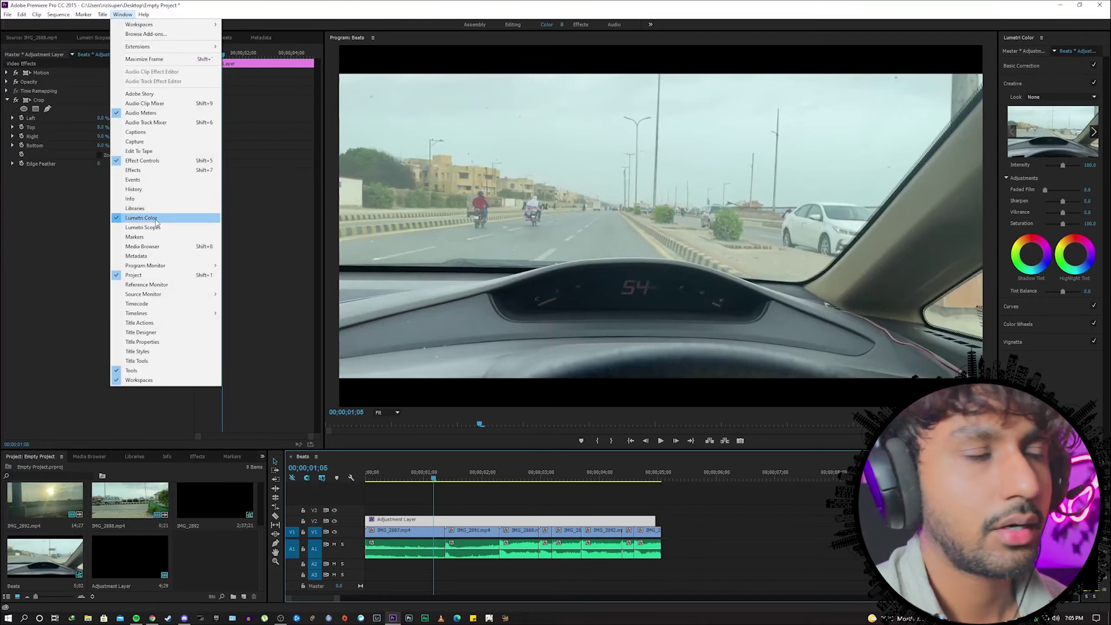
left_click(1041, 84)
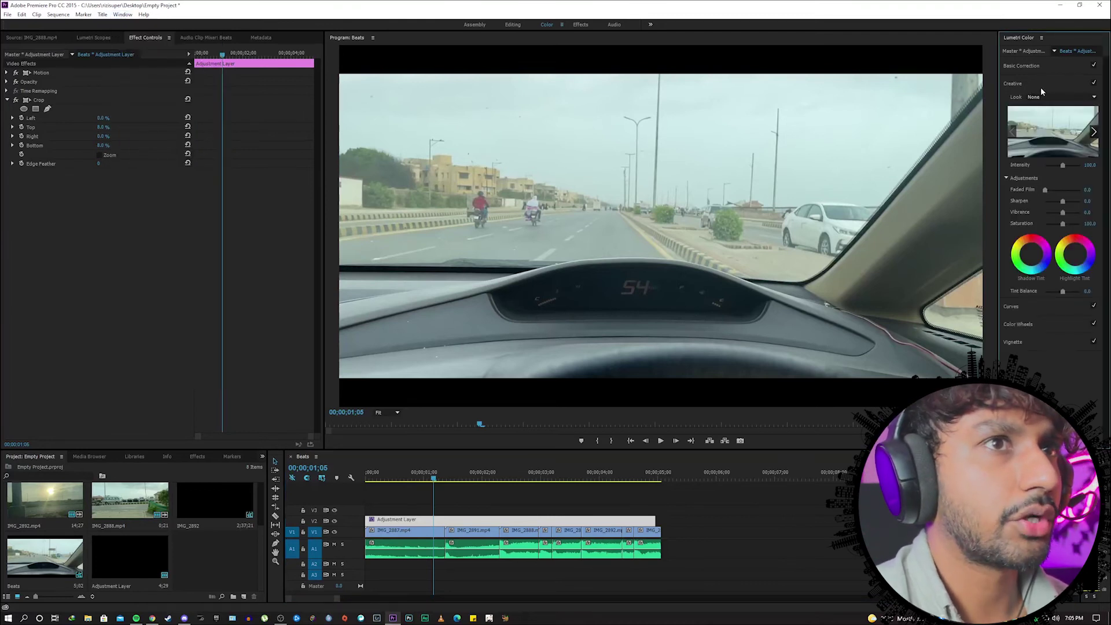
left_click(1046, 97)
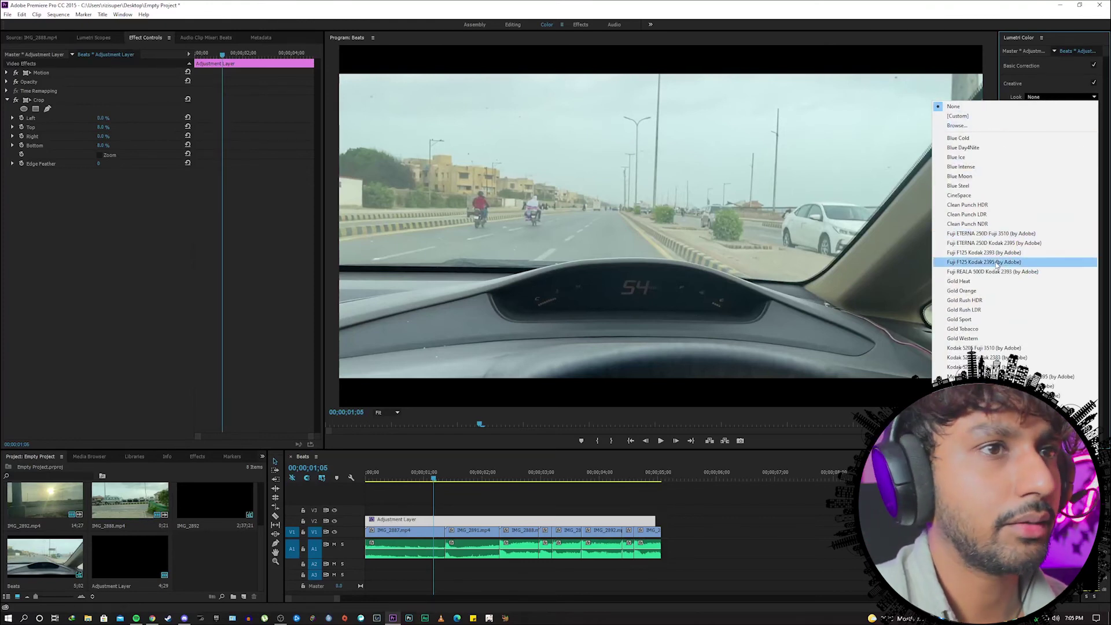
left_click(983, 350)
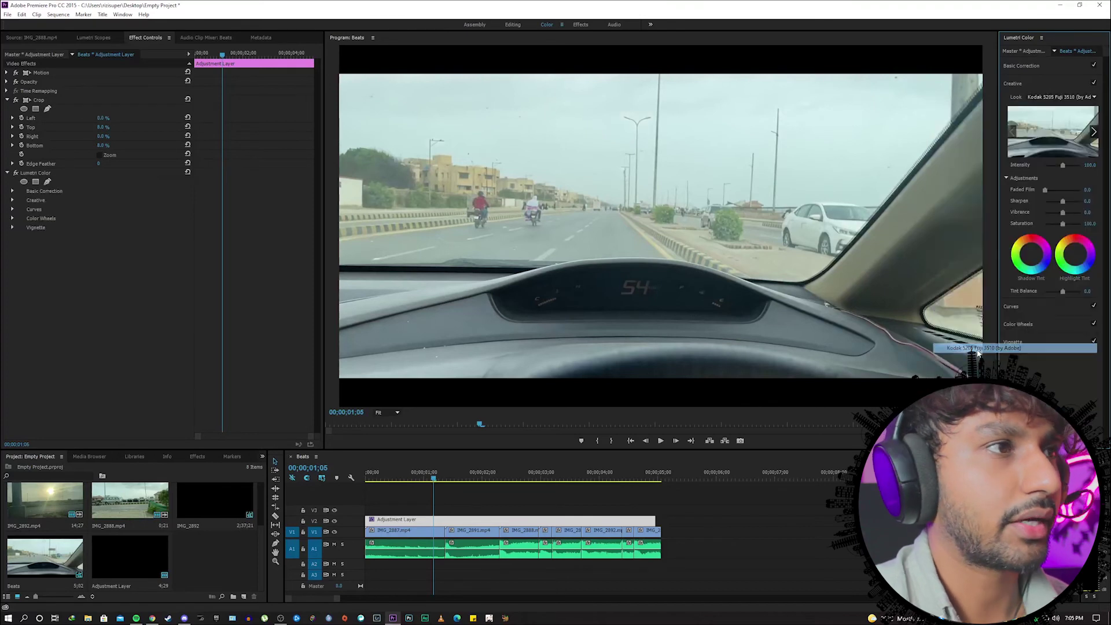
left_click(1059, 98)
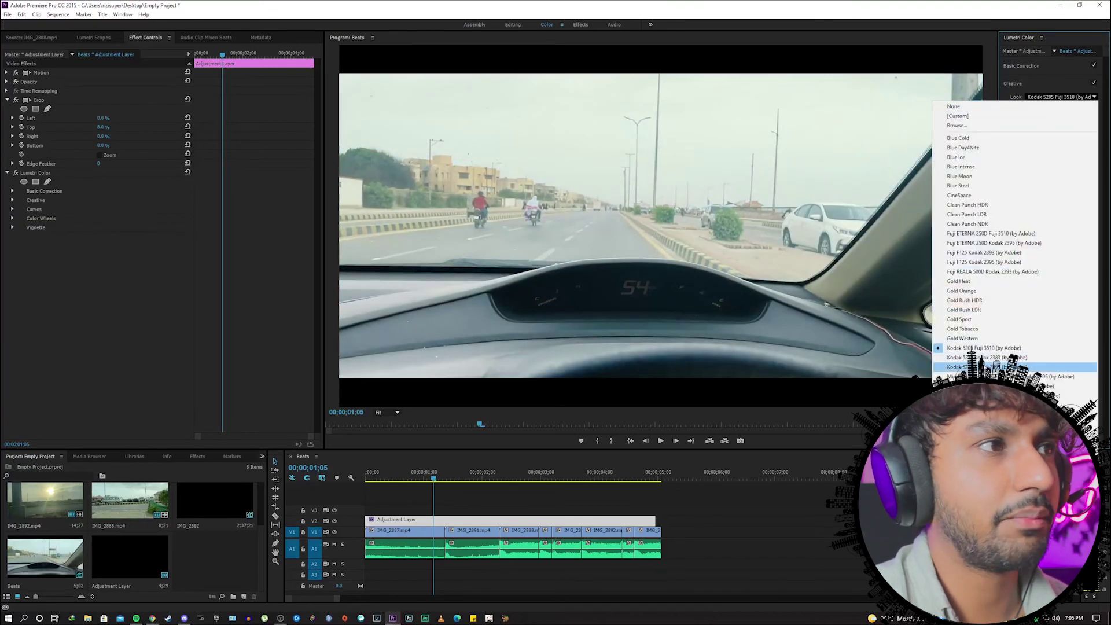
left_click(1013, 353)
left_click(1059, 97)
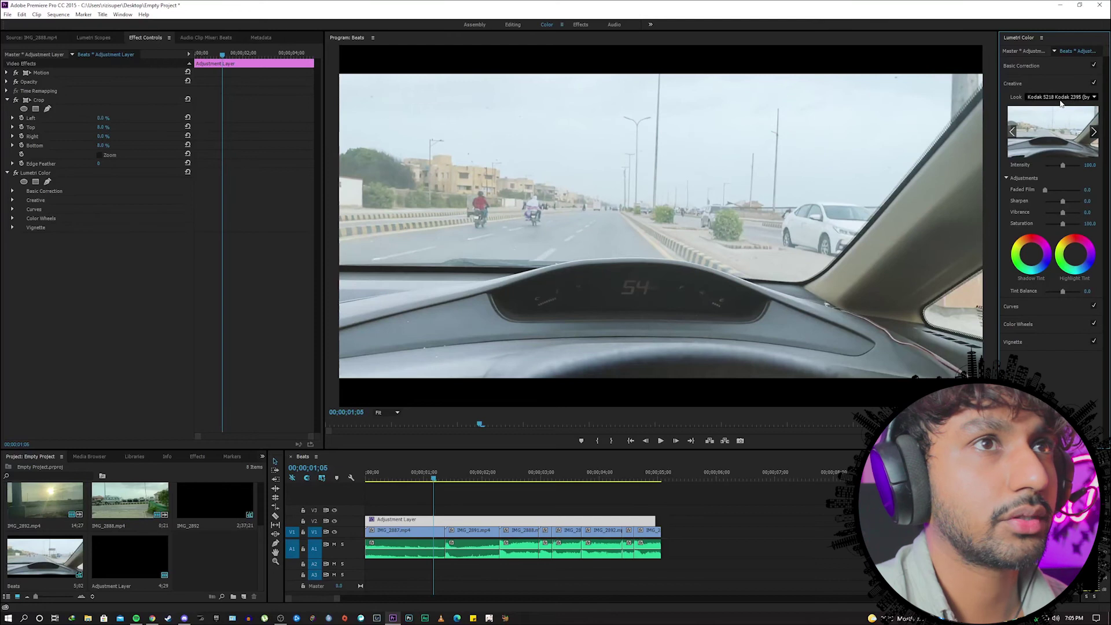
left_click(1015, 376)
Try further Lumetri looks on the adjustment layer, including Gold Heat, Clean Punch HDR and Blue Day4Nite.
left_click(1050, 100)
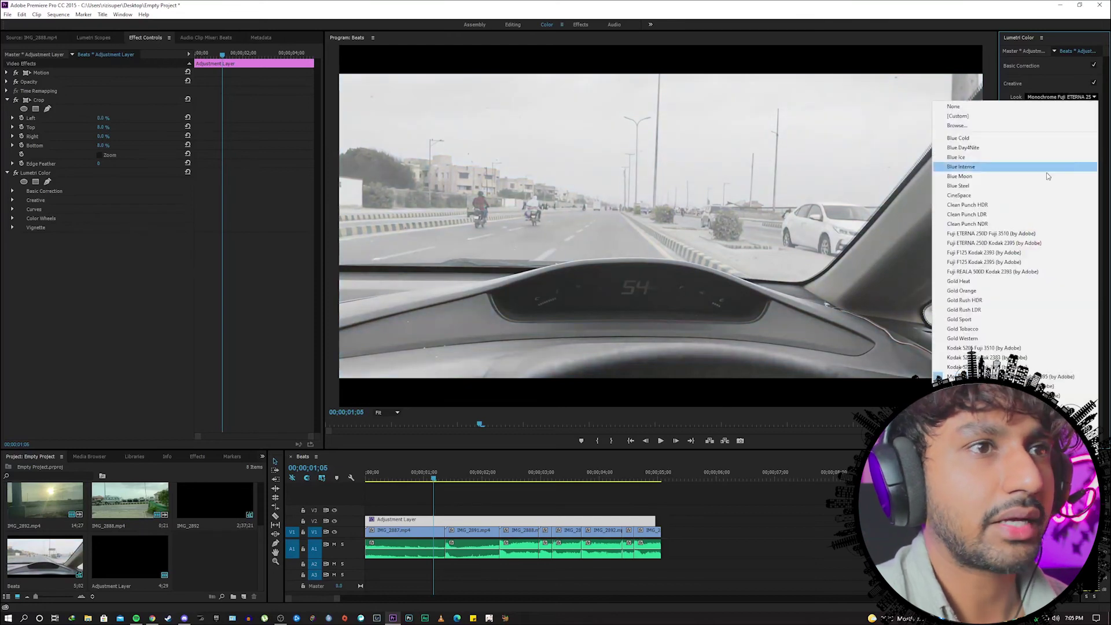
left_click(987, 276)
left_click(1045, 99)
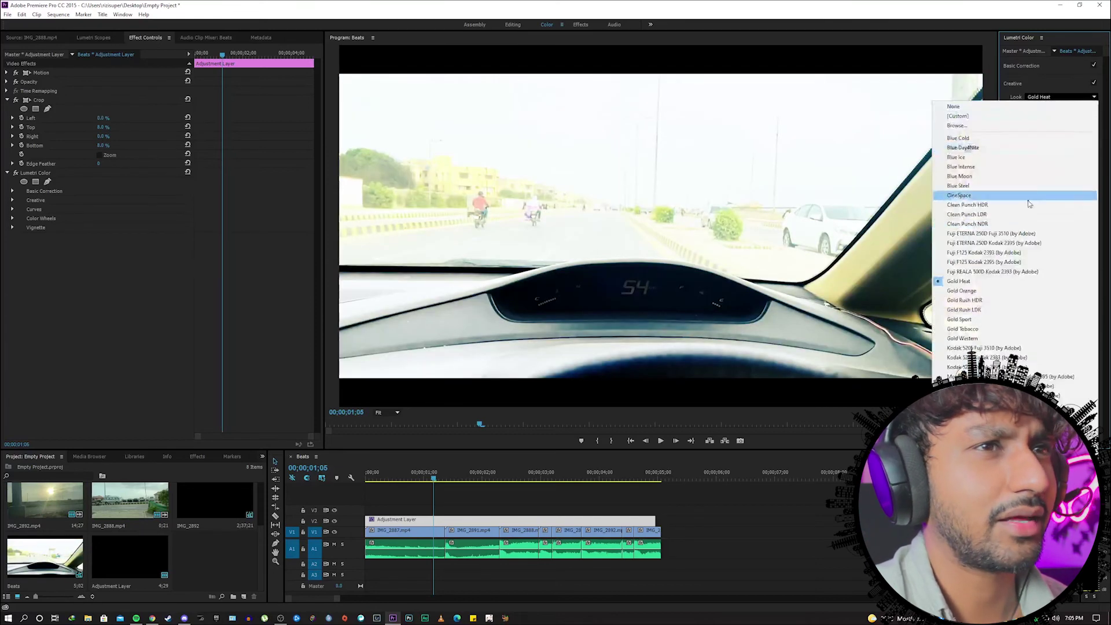
left_click(1010, 246)
left_click(1058, 99)
left_click(1030, 137)
left_click(1047, 97)
left_click(1044, 97)
left_click(1046, 98)
left_click(1027, 205)
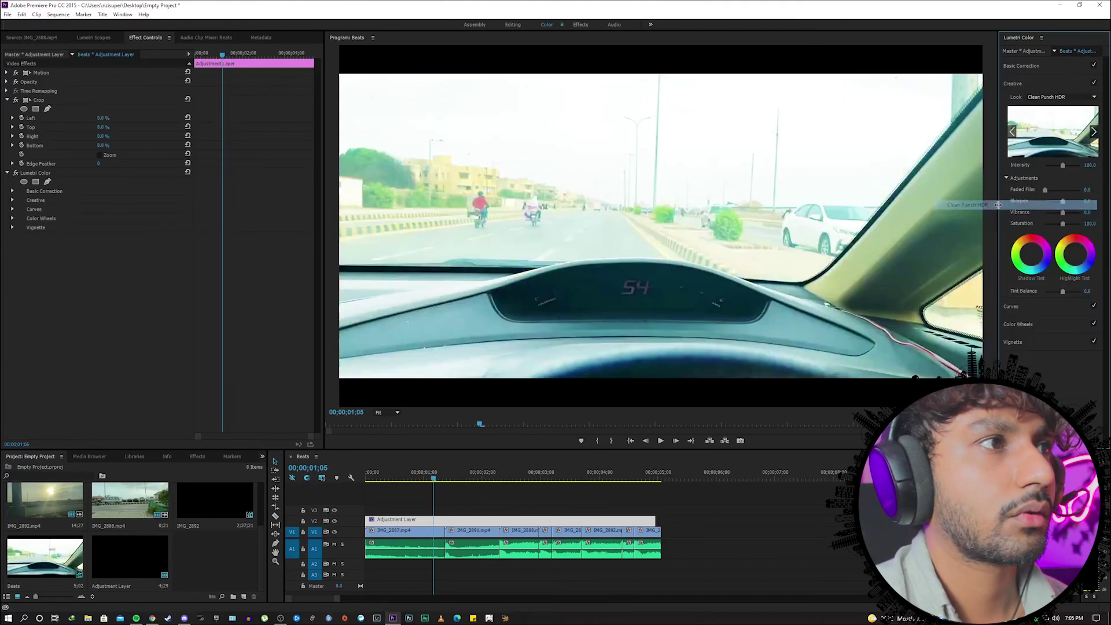
left_click(1052, 99)
left_click(1042, 146)
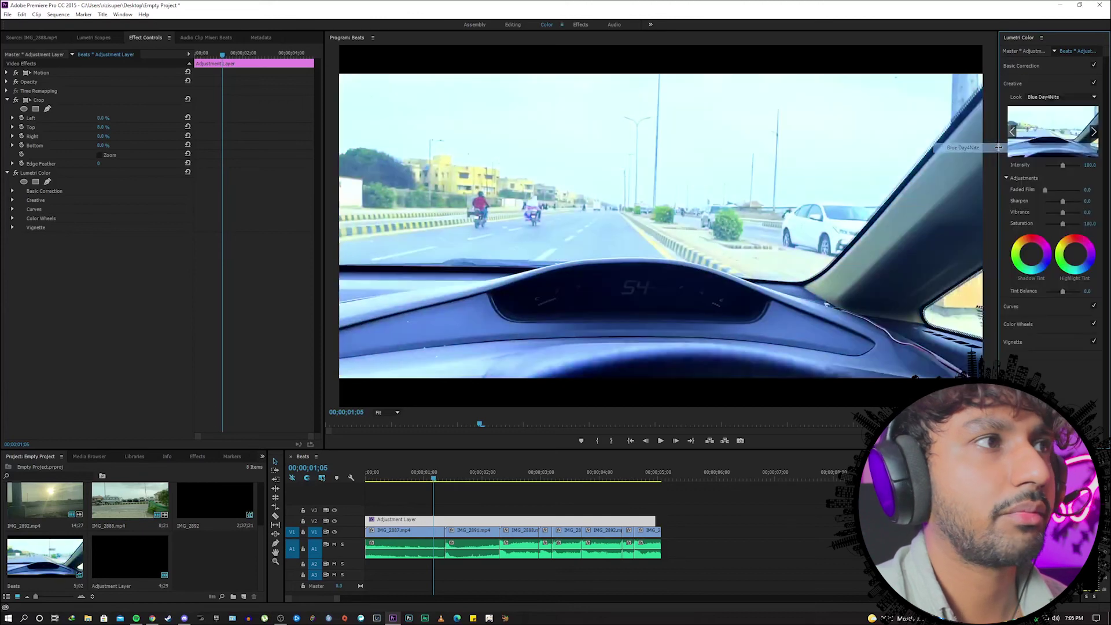
Try more looks such as Noir Red Wave on the adjustment layer and reset the Creative look to None.
left_click(1057, 99)
left_click(1028, 396)
left_click(1062, 99)
left_click(1023, 116)
left_click(1036, 97)
left_click(1032, 223)
left_click(1055, 97)
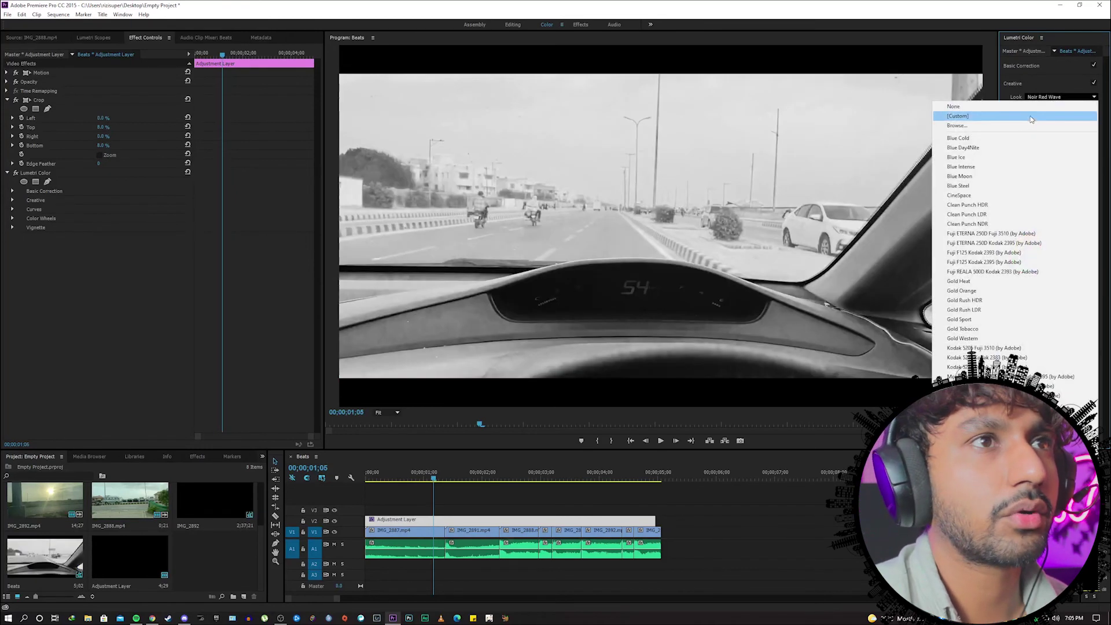
left_click(1036, 107)
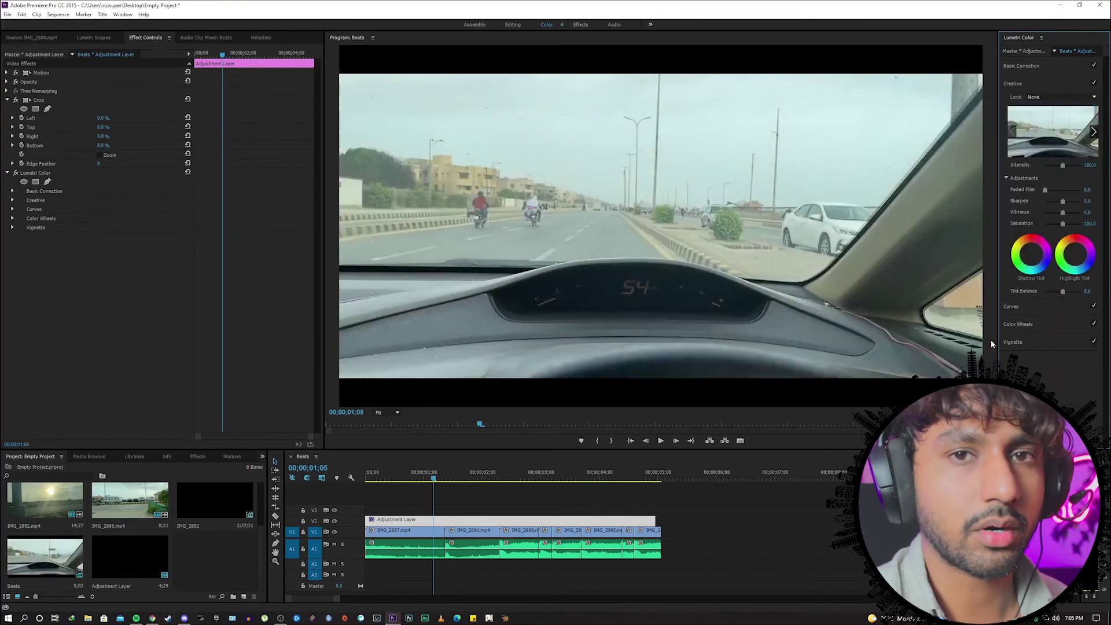
Extend the adjustment layer to the end of the last clip and return the playhead to the sequence start.
left_click_drag(655, 519, 661, 519)
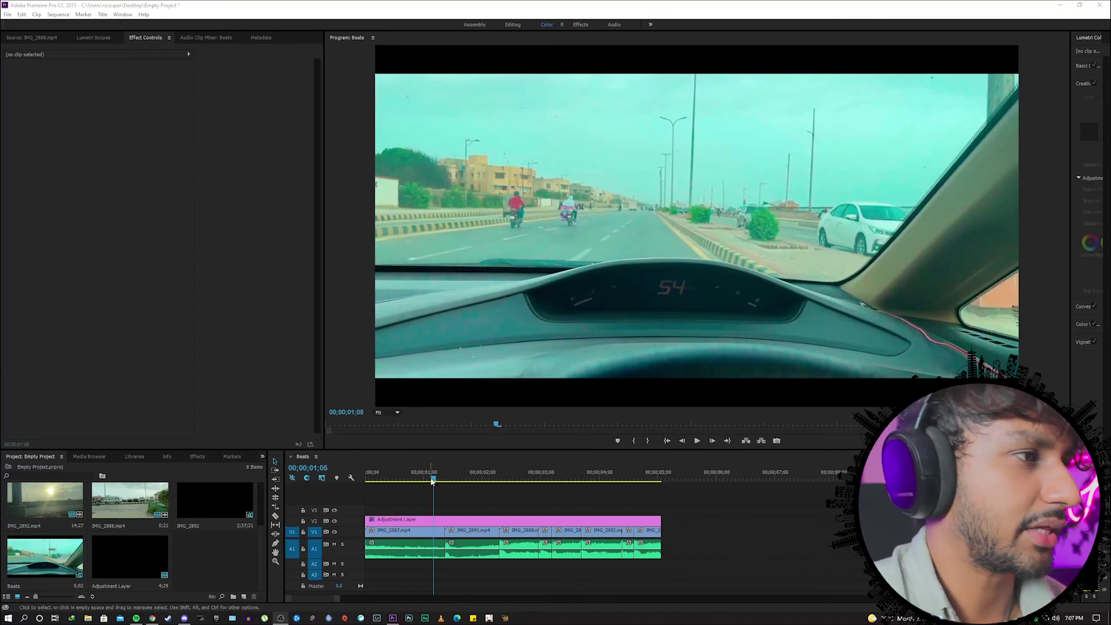
left_click(499, 493)
key("Home")
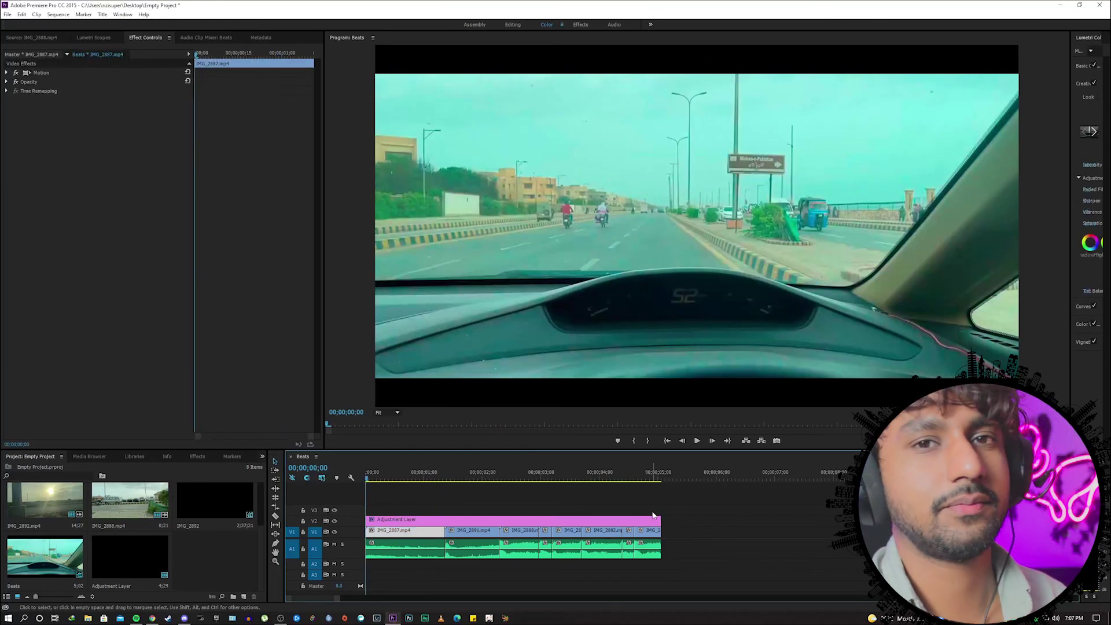